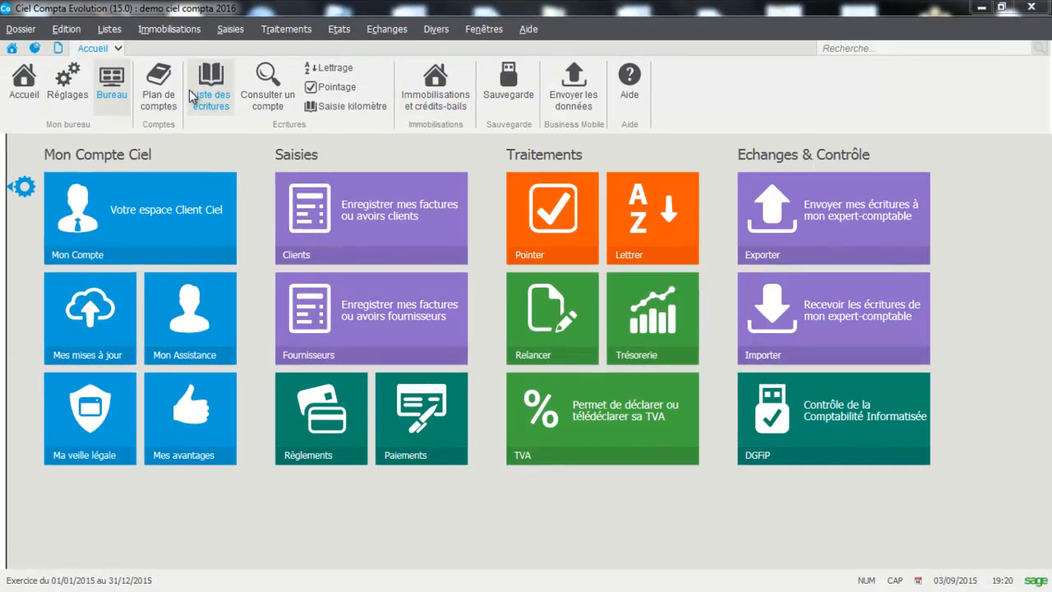
In the chart of accounts, set the individually named client's payment due term to 30 jours fin de mois and save the account.
click(161, 90)
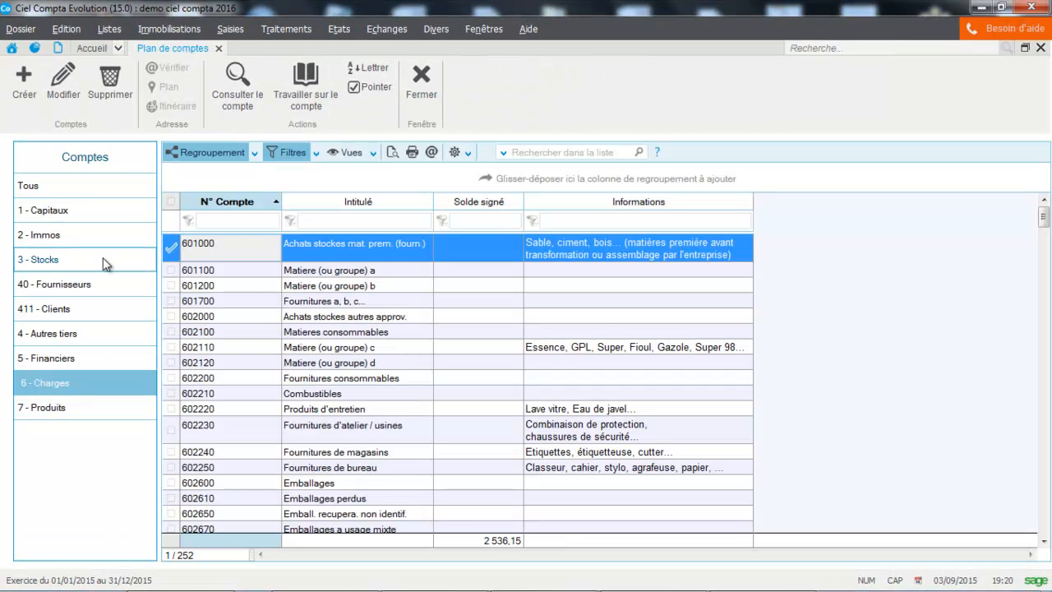
click(61, 316)
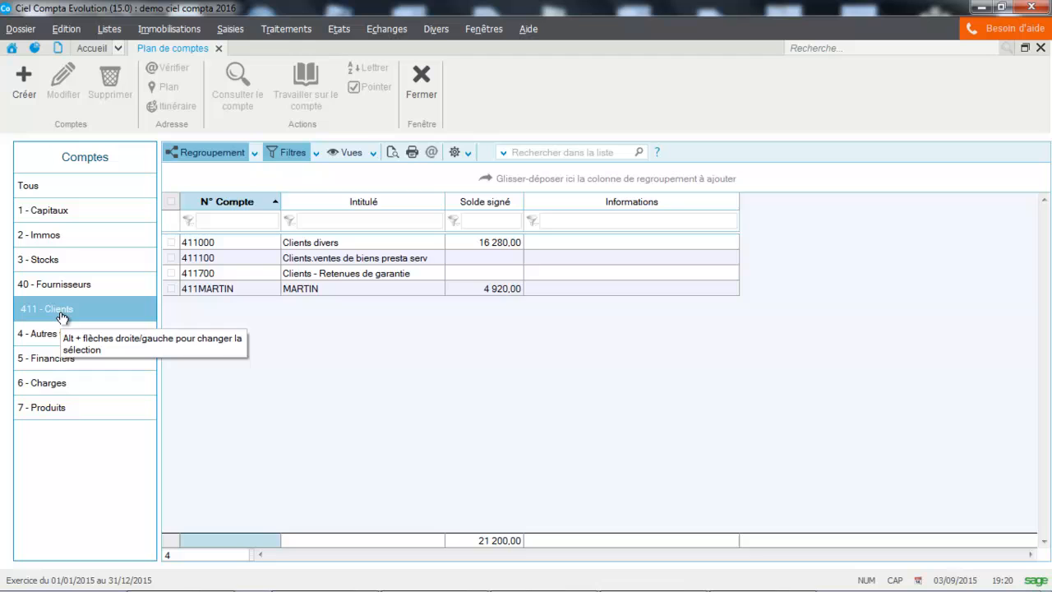
click(333, 288)
double_click(333, 289)
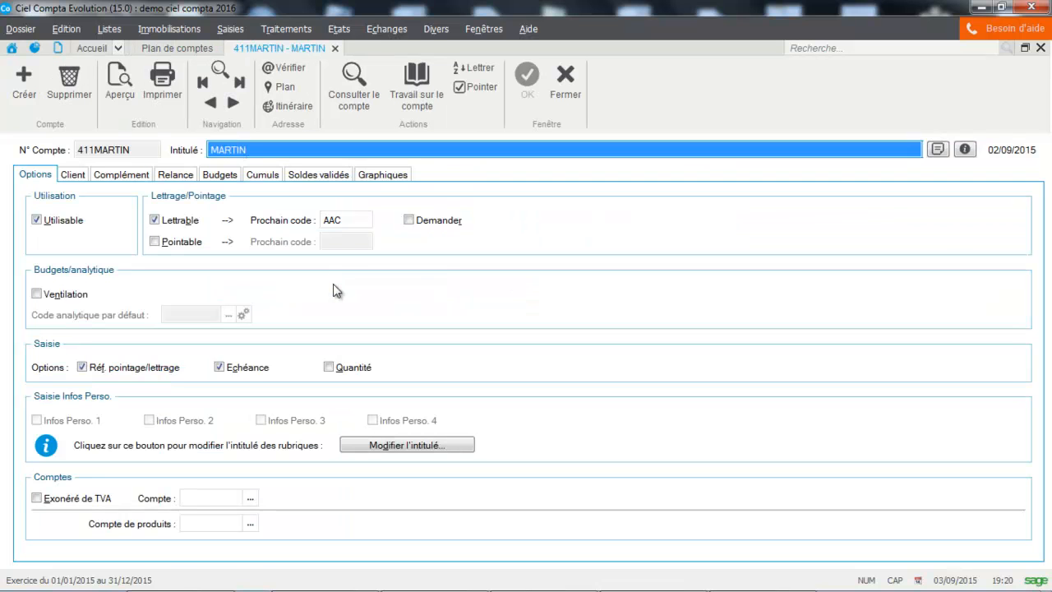
click(78, 175)
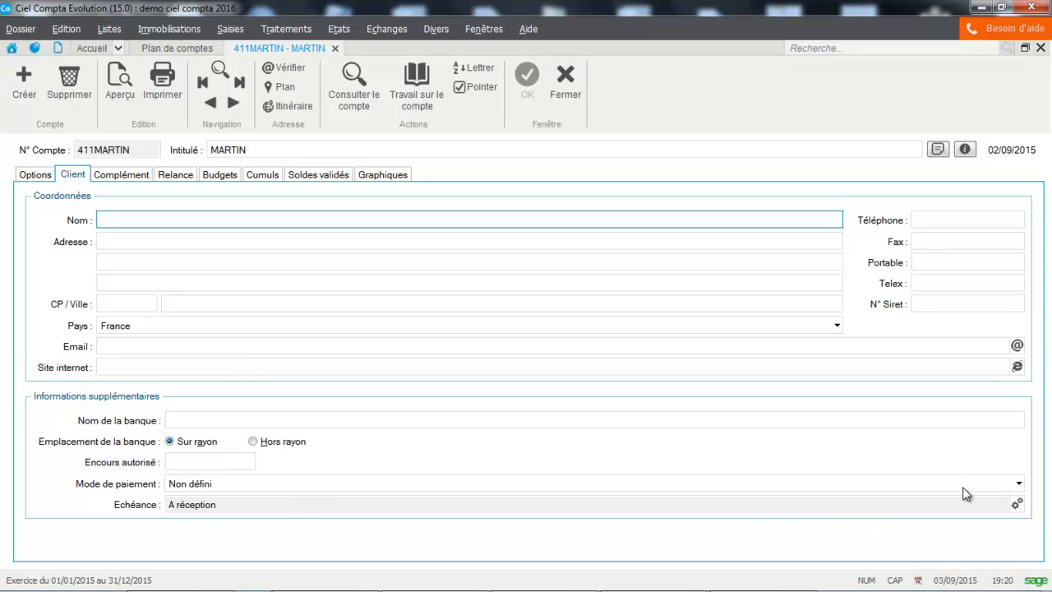
click(1016, 503)
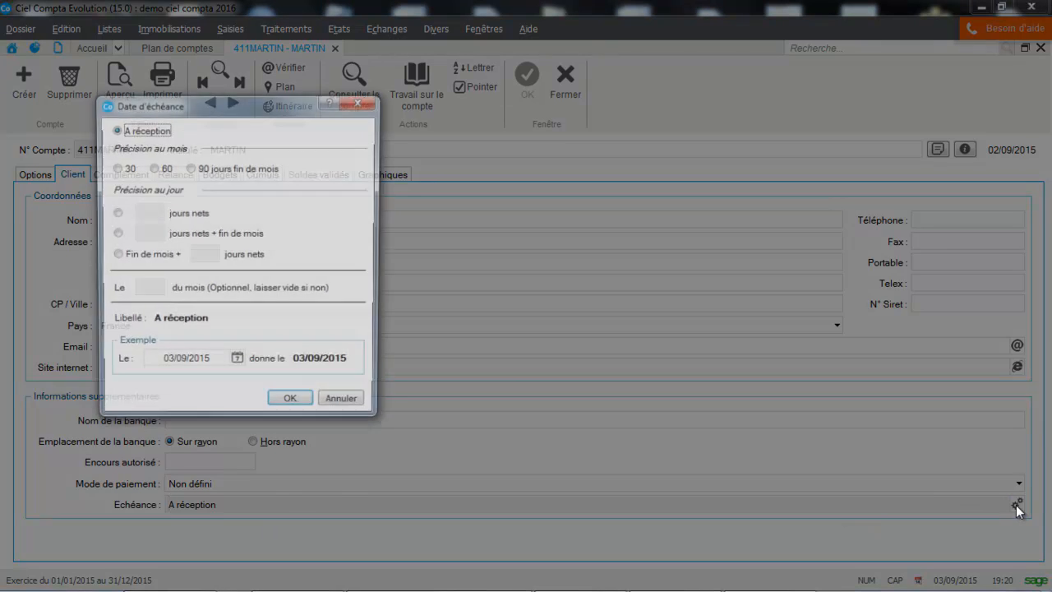
click(121, 168)
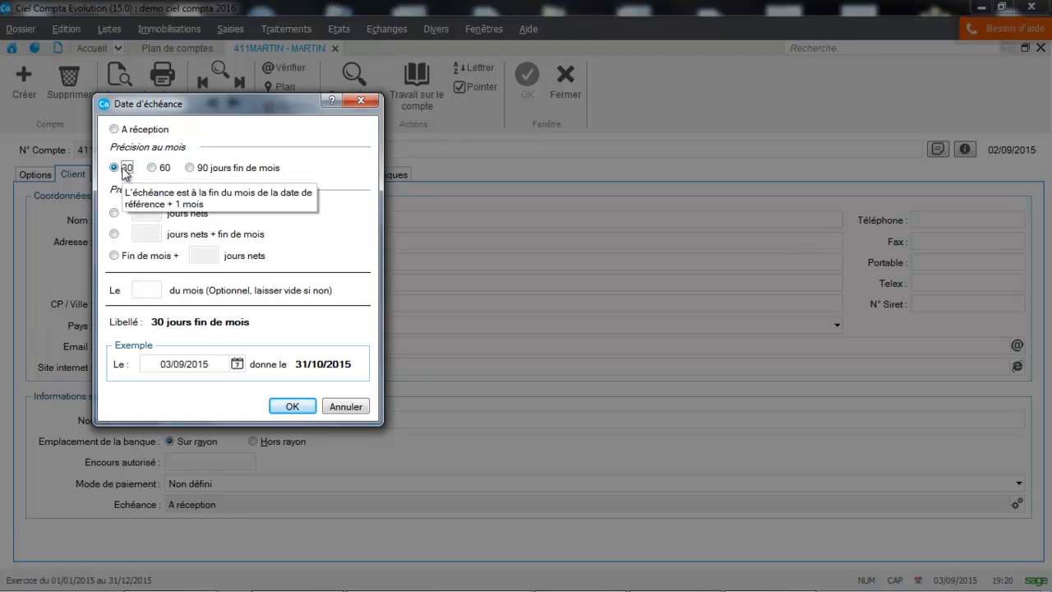
click(293, 406)
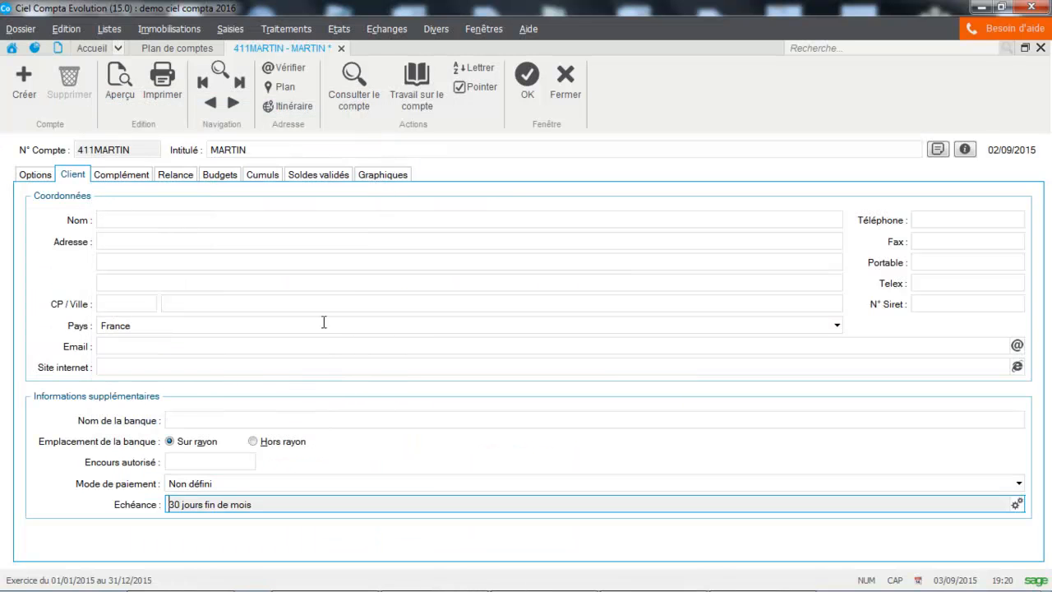
click(523, 93)
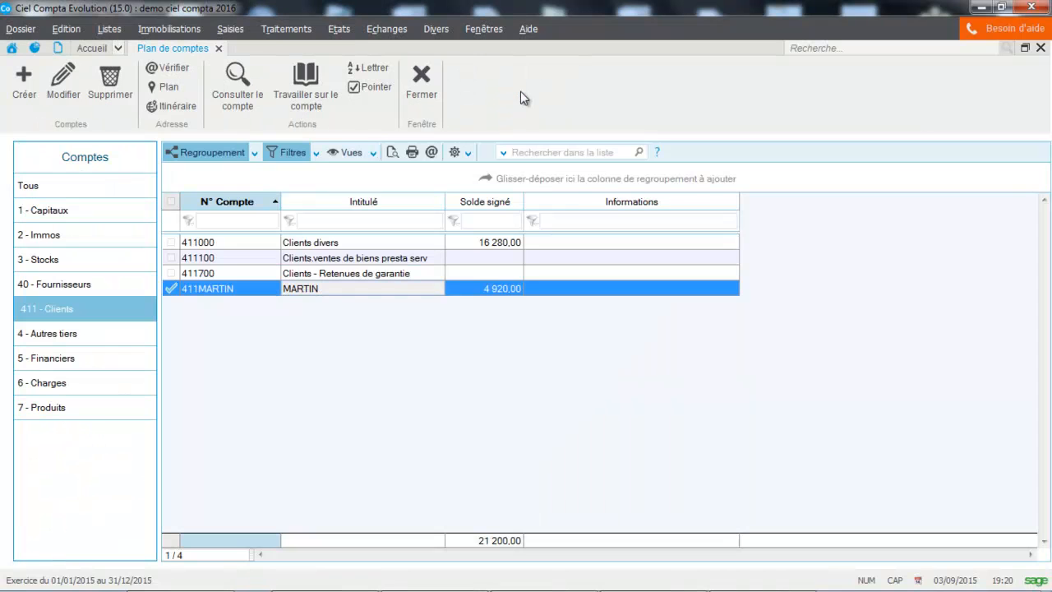
Set the payment due term of the MICRODIS supplier account to 30 jours fin de mois and save the account.
click(78, 288)
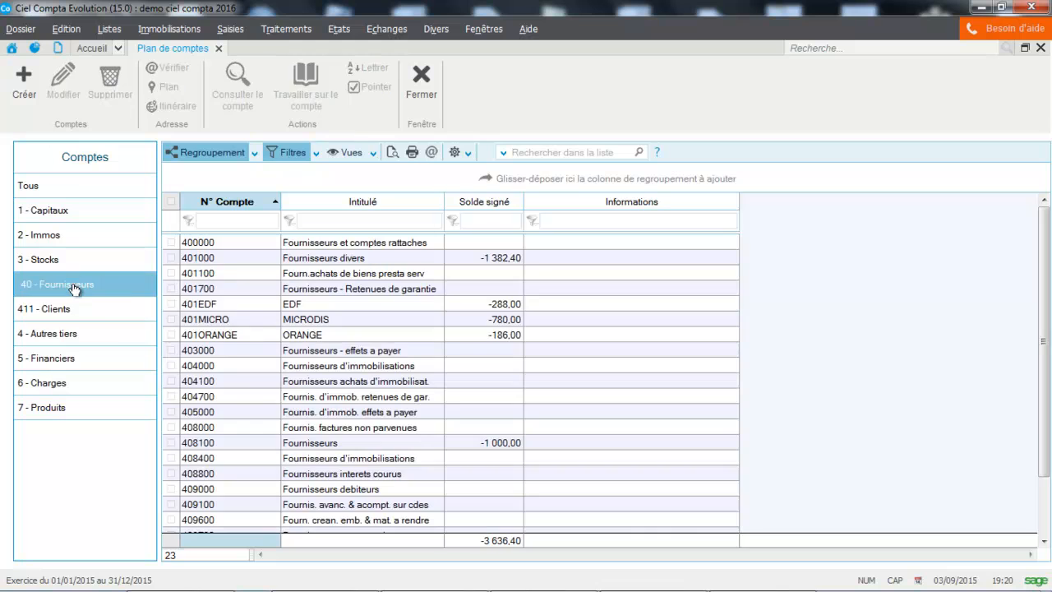
click(323, 326)
double_click(323, 326)
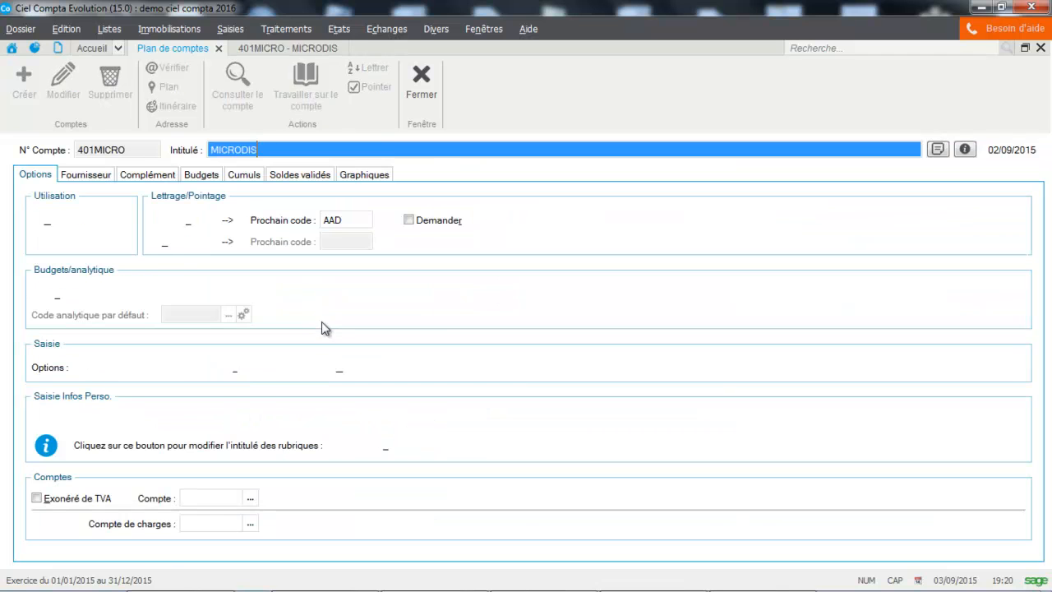
click(82, 175)
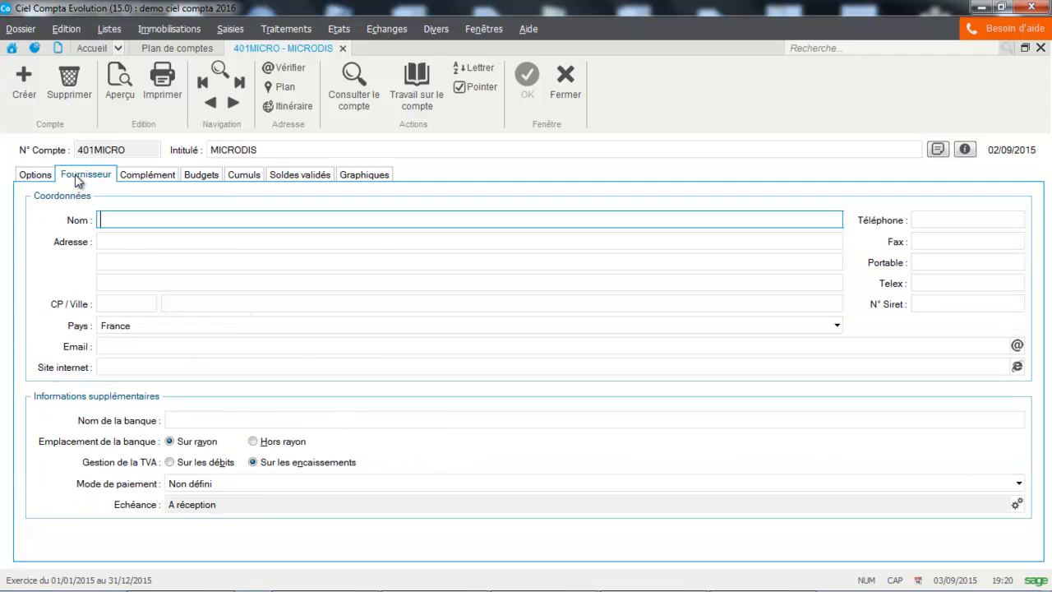
click(1019, 504)
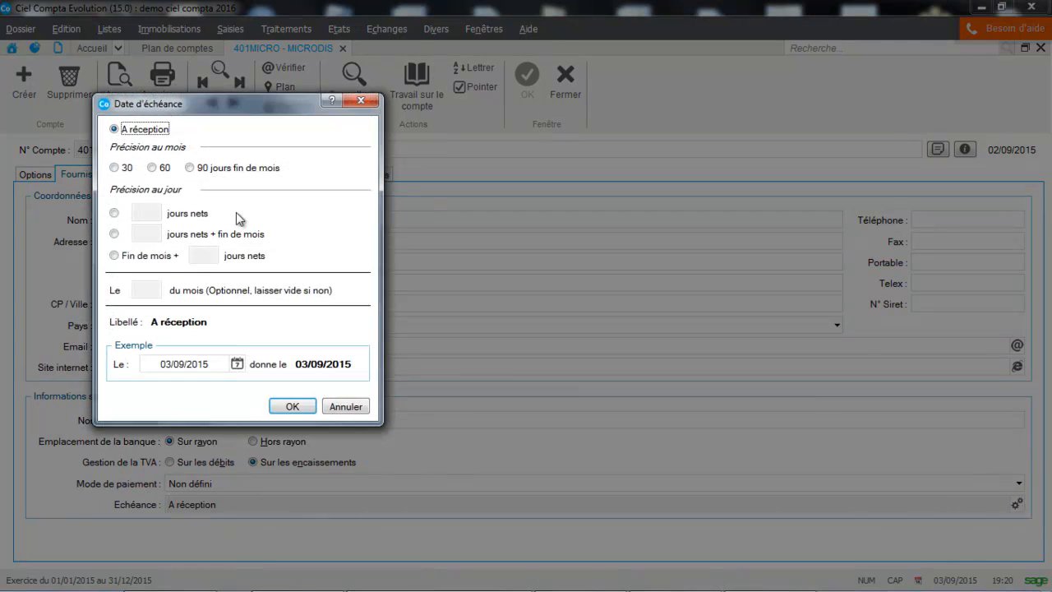
click(115, 168)
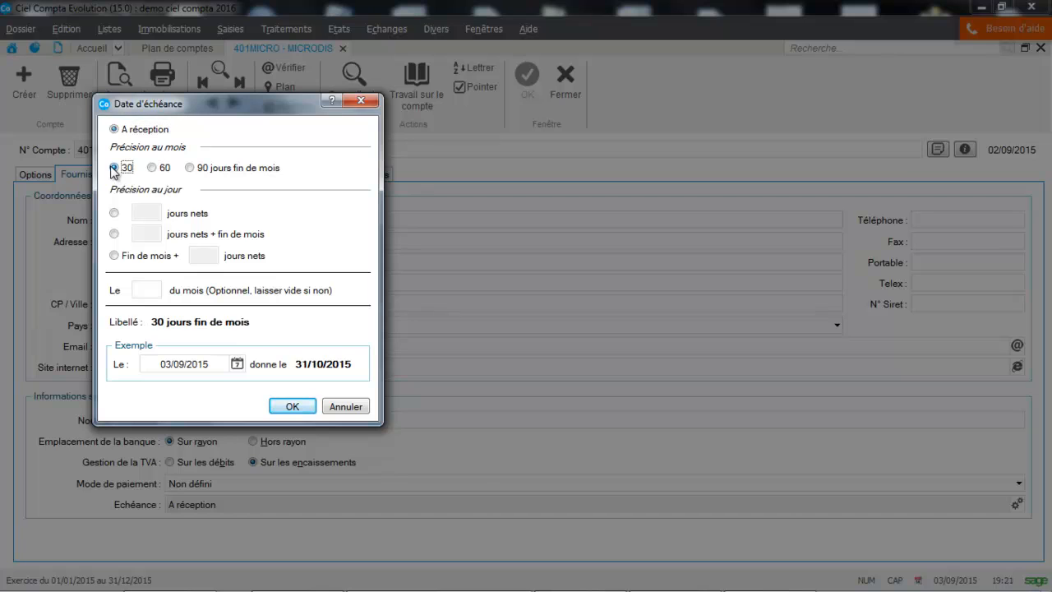
click(304, 407)
click(530, 80)
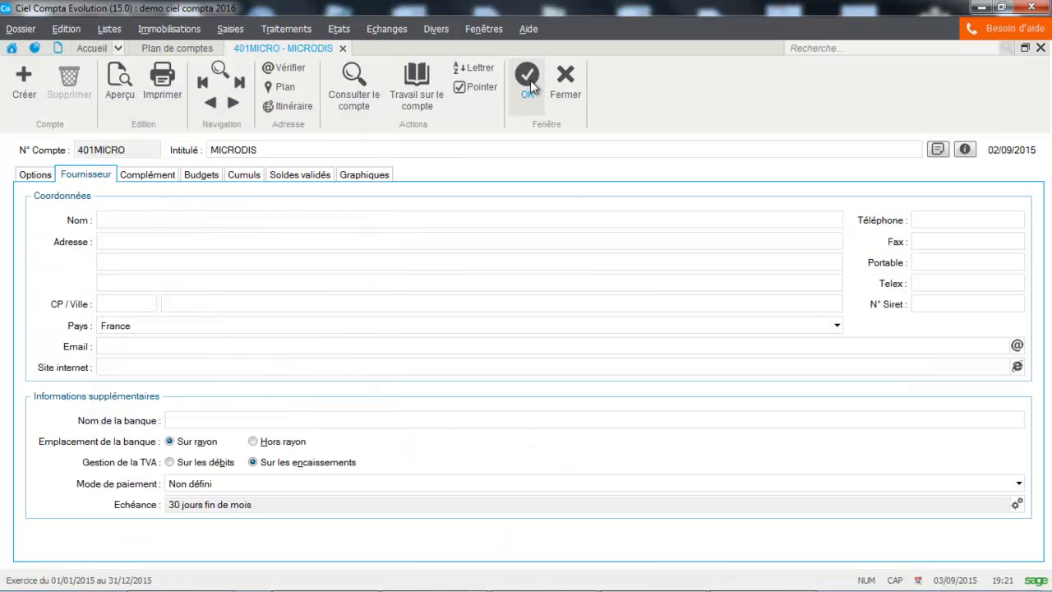
Start a client invoice entry in the VT sales journal and select the individually named 411 client account.
click(230, 29)
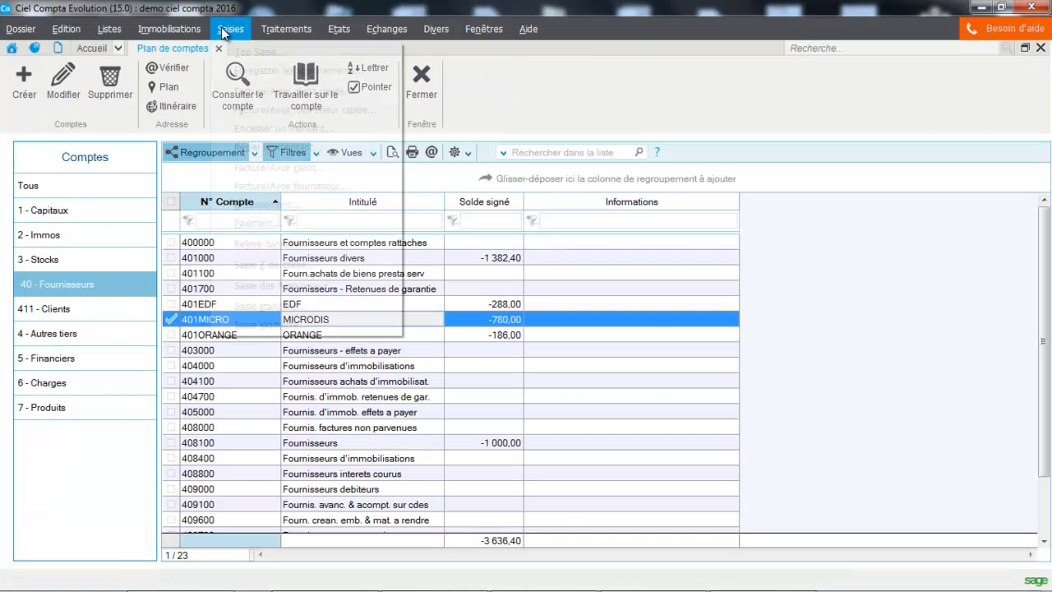
click(247, 171)
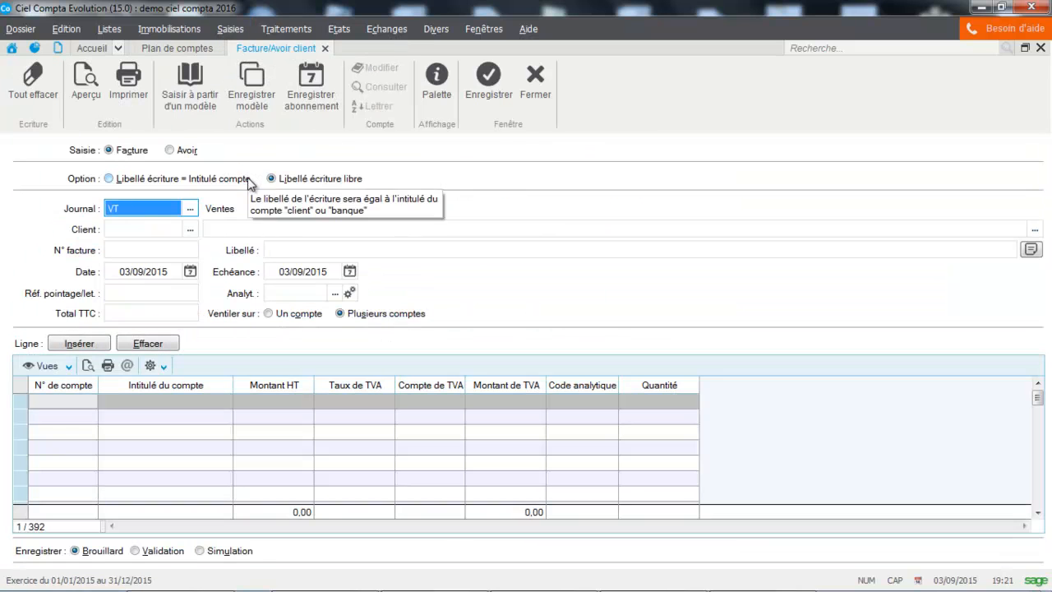
click(144, 229)
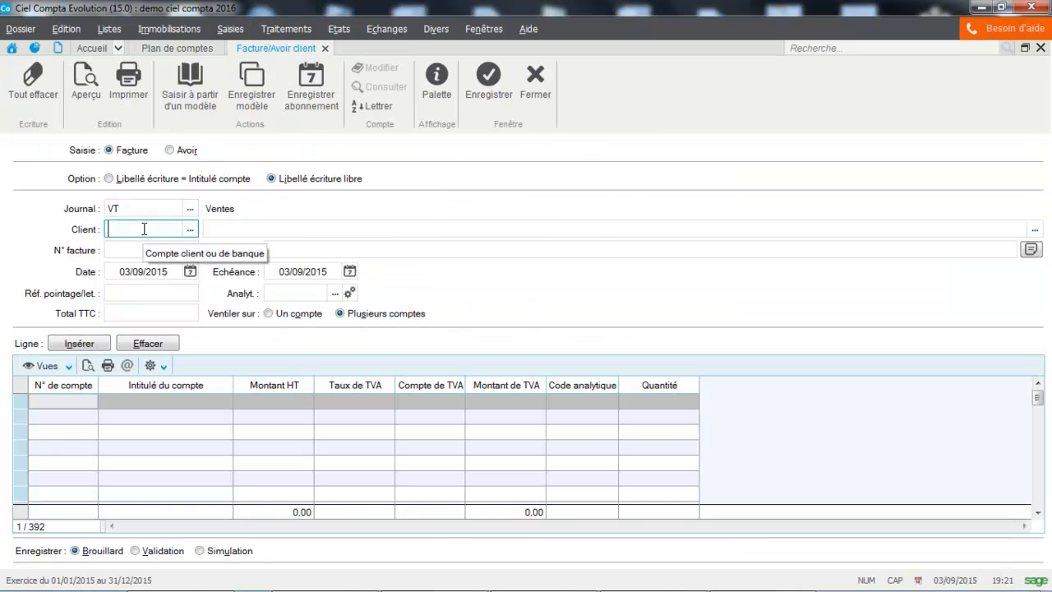
key(Caps_Lock)
text(')
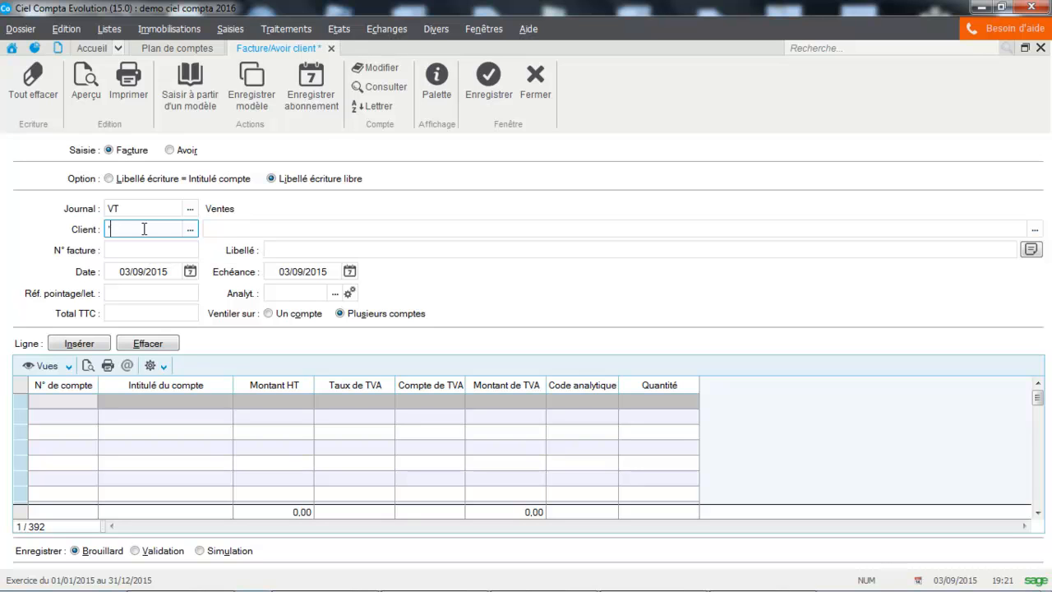
key(Caps_Lock)
text(411000)
click(190, 229)
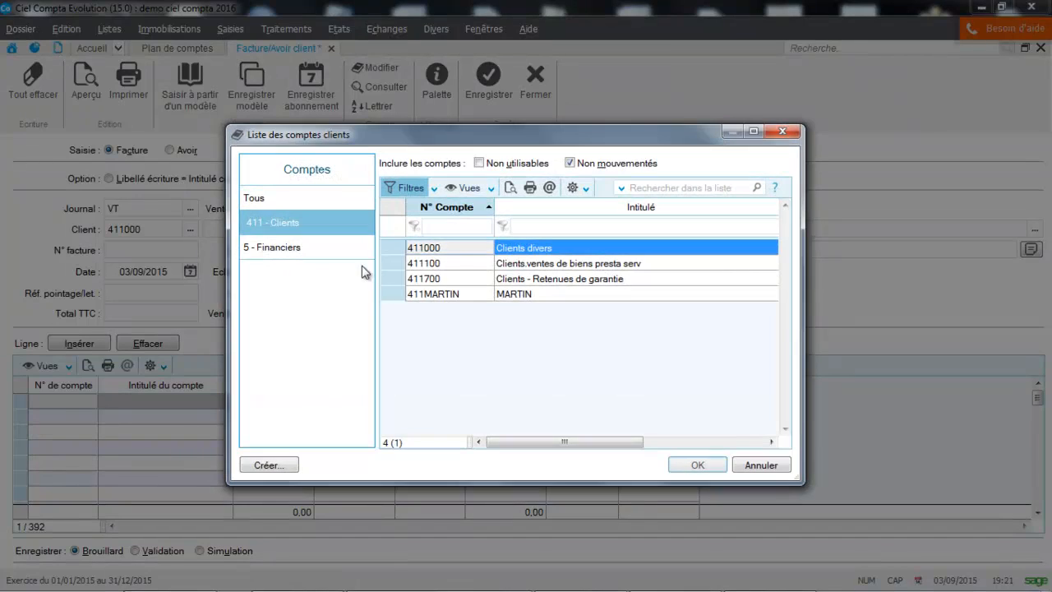
double_click(433, 293)
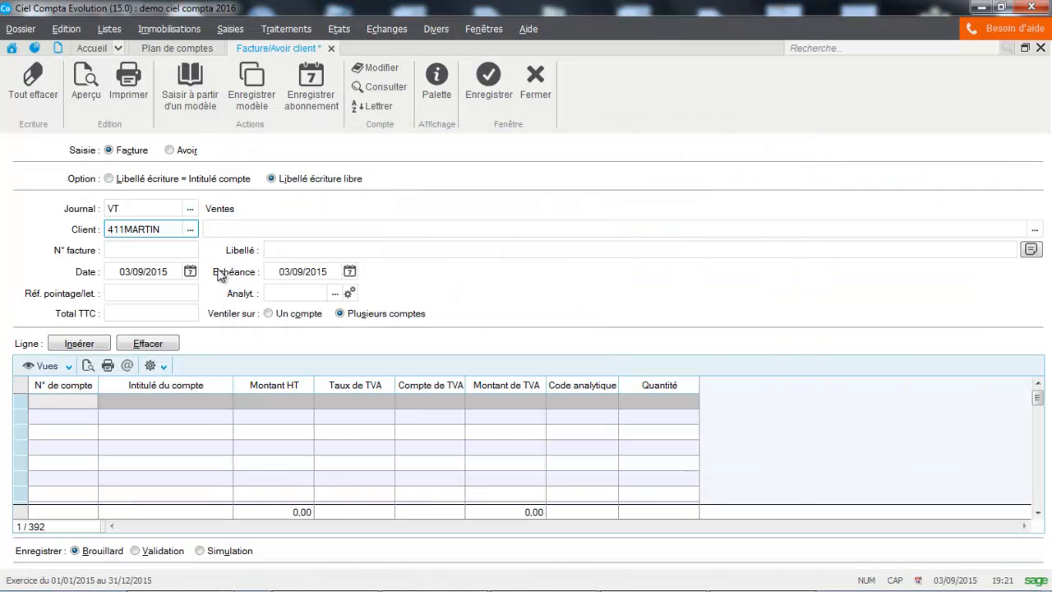
Give the client invoice the label FORMATION and a total including tax of 400.
click(318, 249)
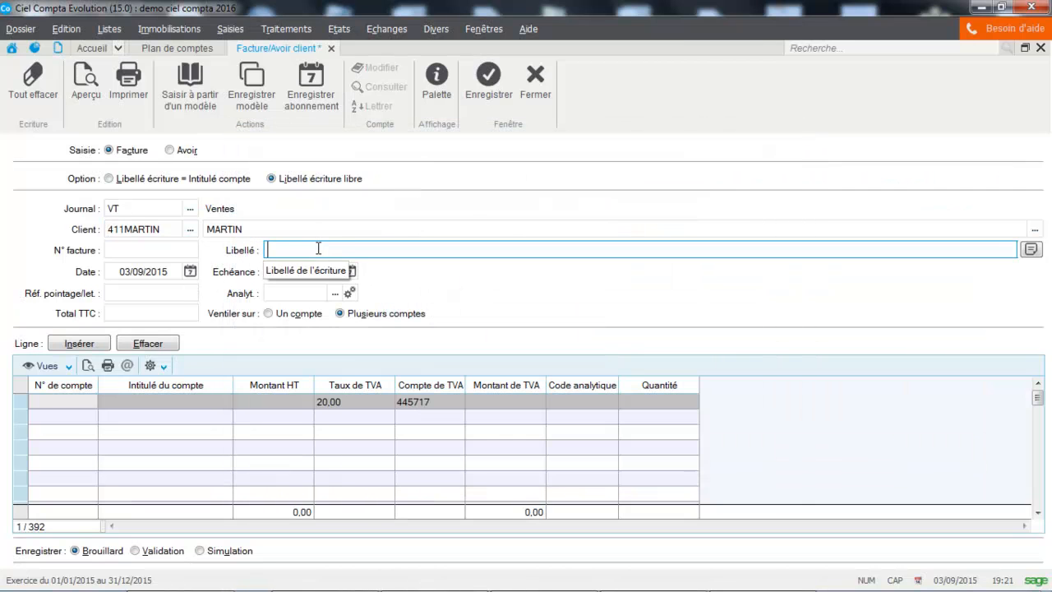
text(FORMATION)
key(Tab)
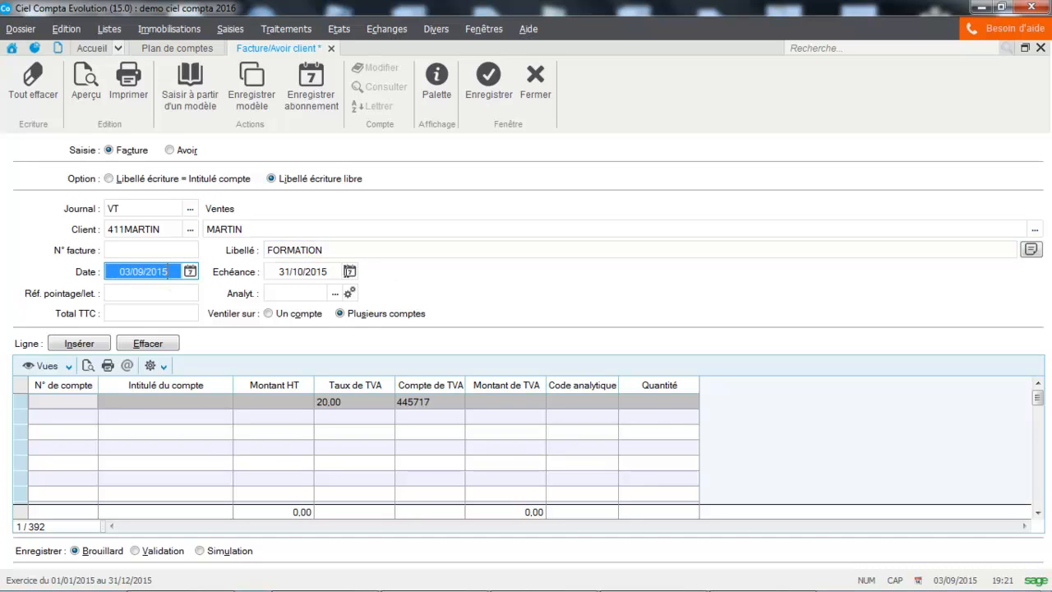
click(178, 314)
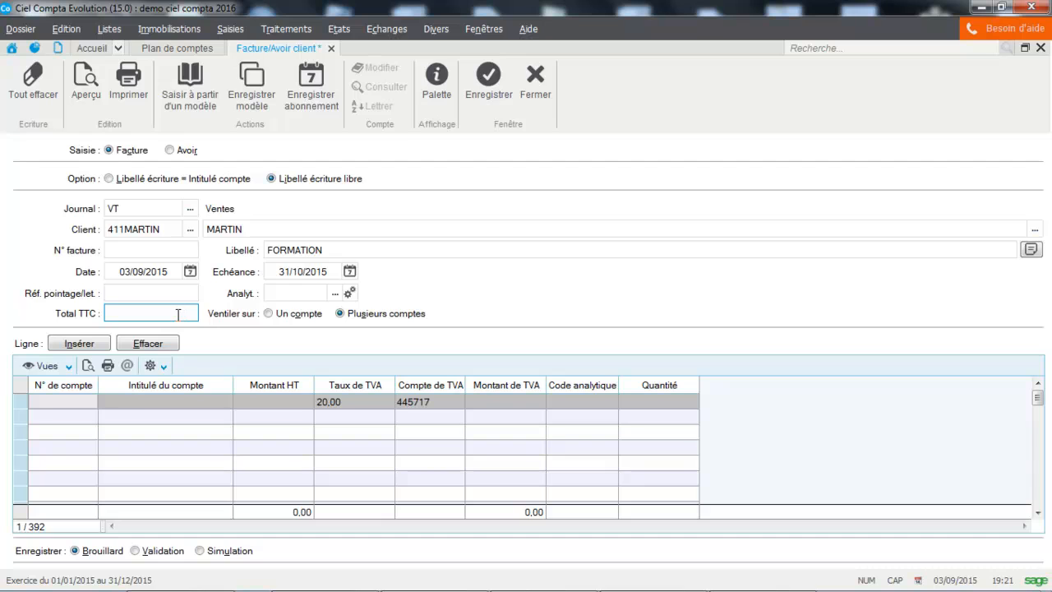
text(400)
key(Tab)
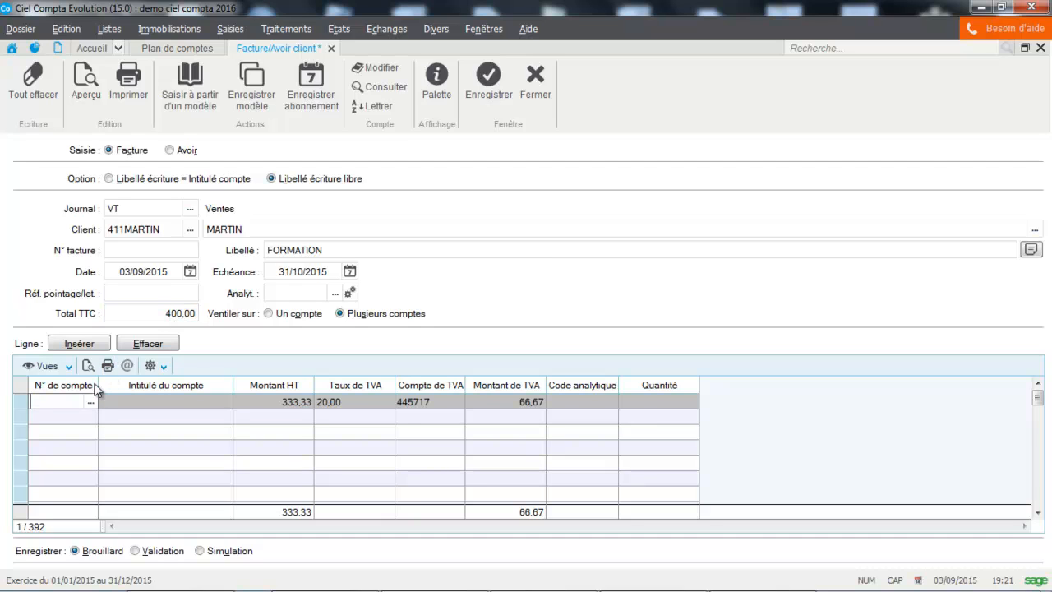
Allocate the invoice line to account 706000 Prestations de services, record the client invoice and close the entry form.
text(706)
key(Tab)
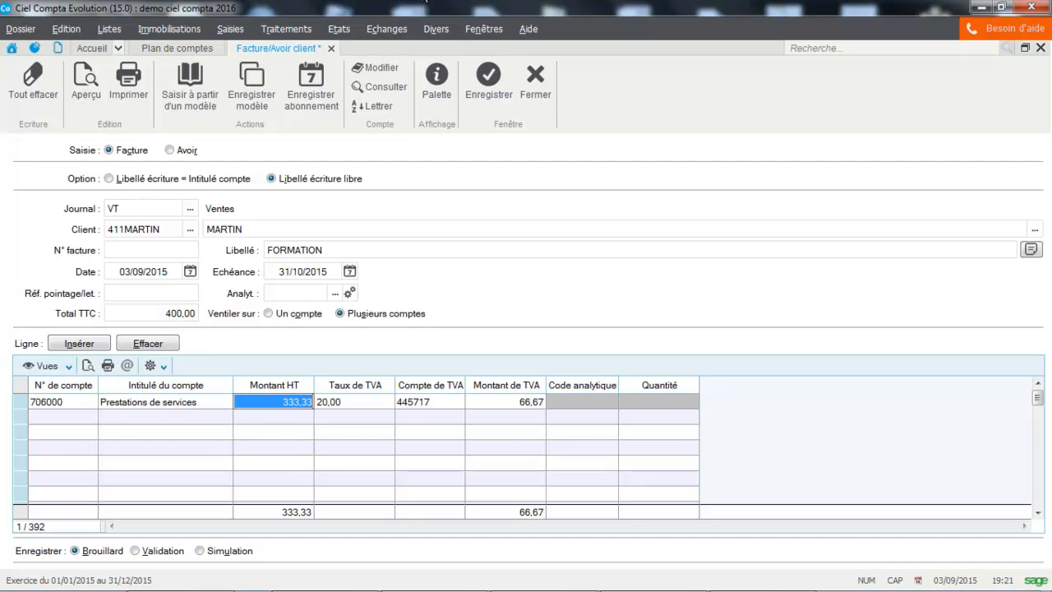
click(485, 86)
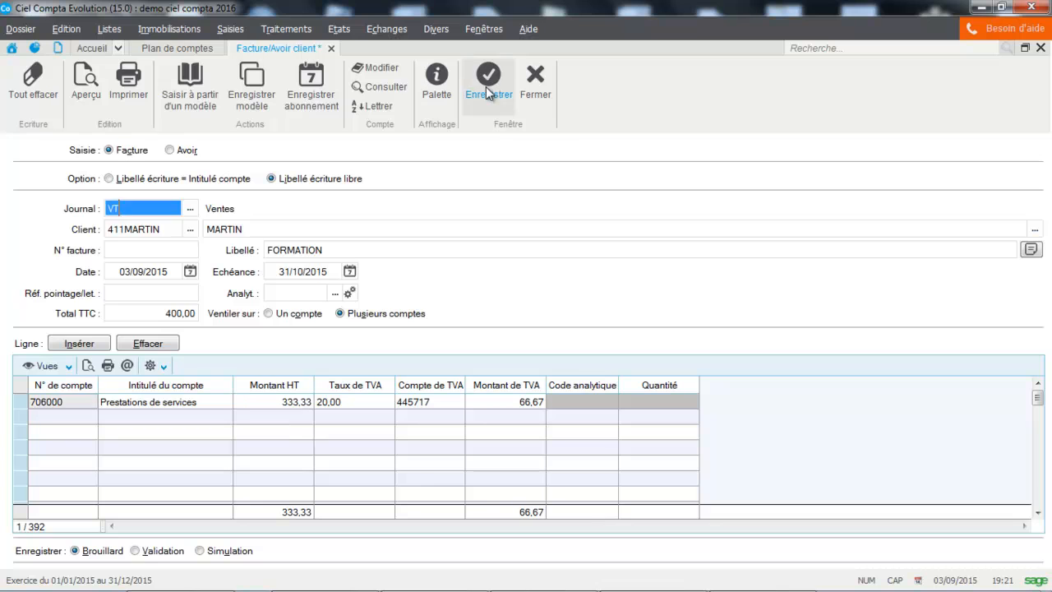
click(535, 91)
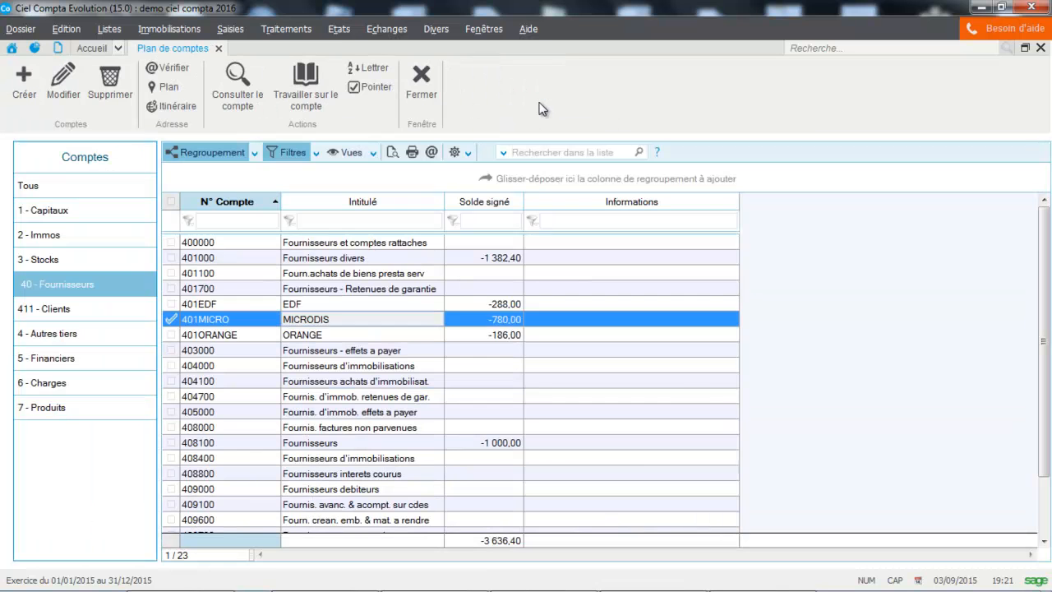
Start a supplier invoice entry in the HA purchases journal and select the MICRODIS supplier account.
click(237, 33)
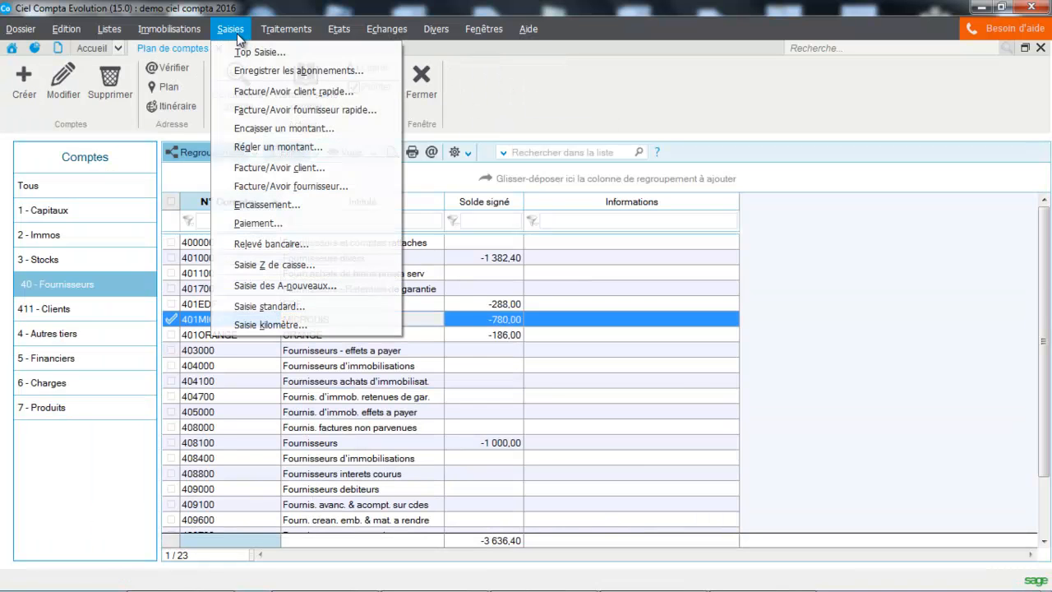
click(248, 186)
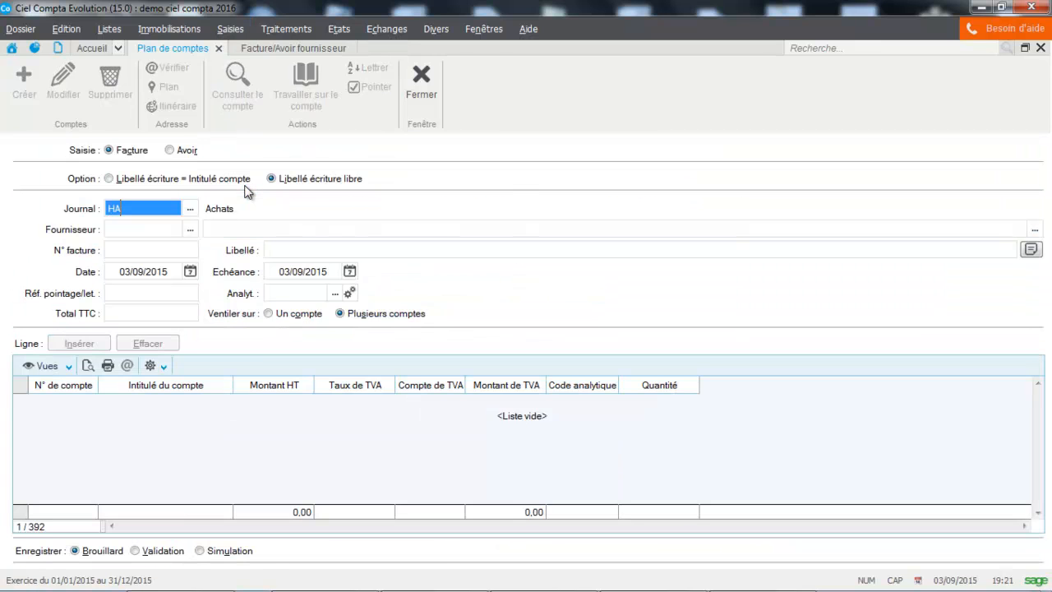
click(146, 230)
text(401000)
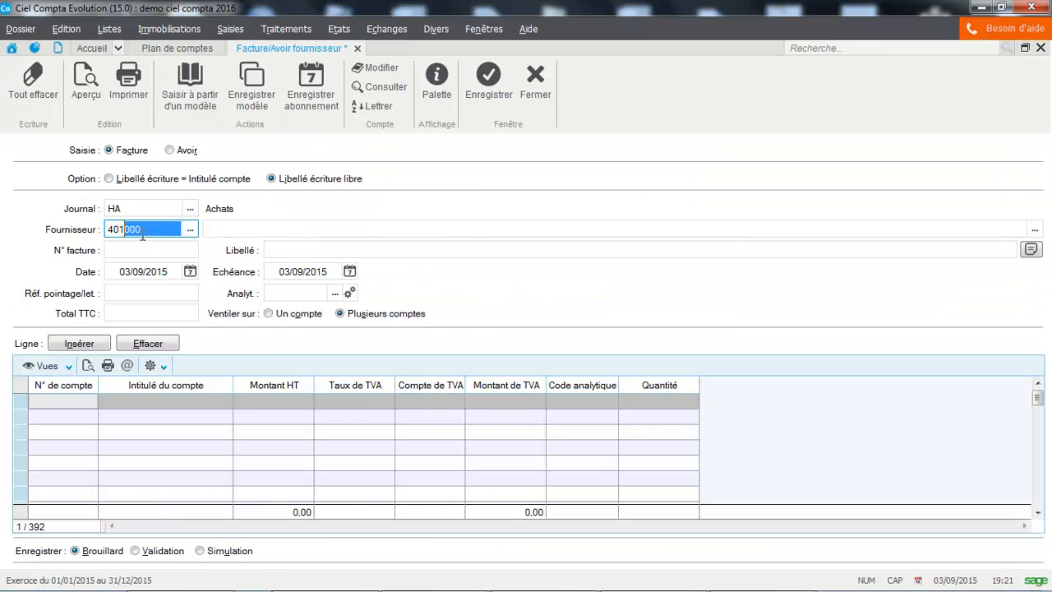
click(190, 229)
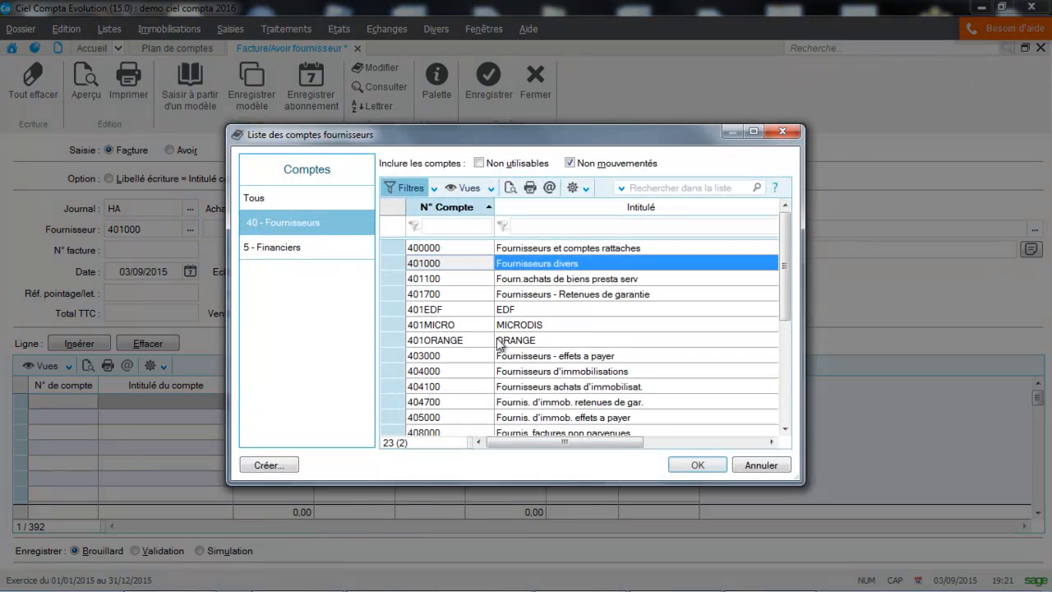
double_click(493, 325)
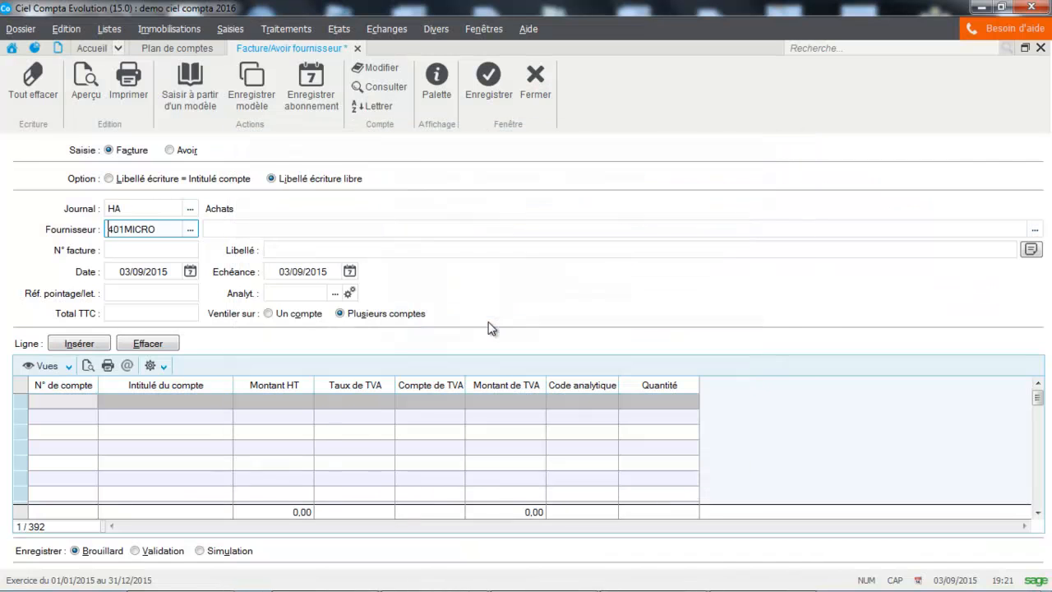
Give the supplier invoice the label FACTURE MICRODIS and a total including tax of 600.
click(319, 251)
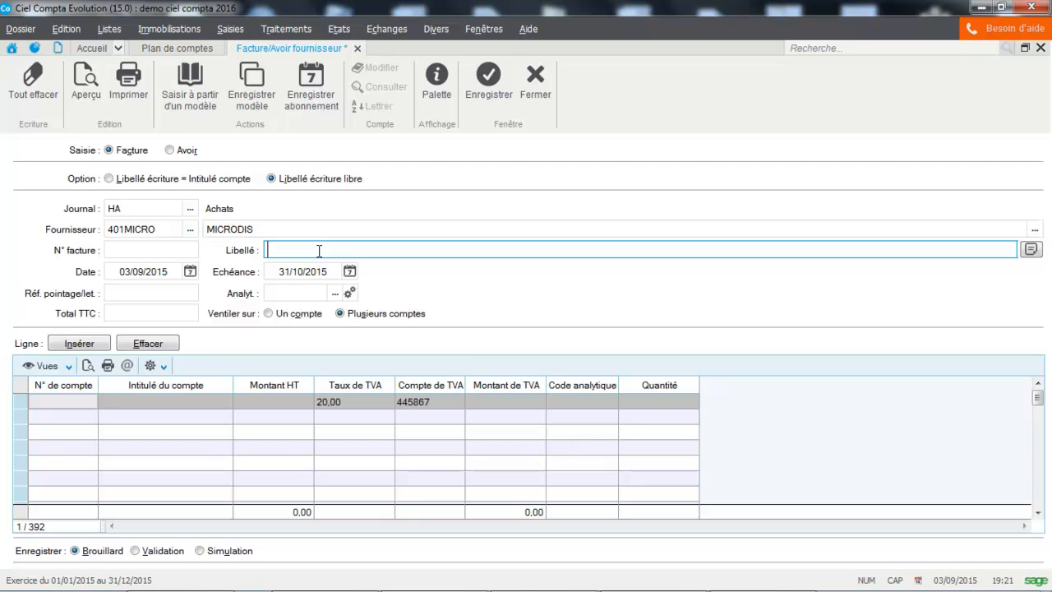
text(FACTURE MICRODIS)
key(Tab)
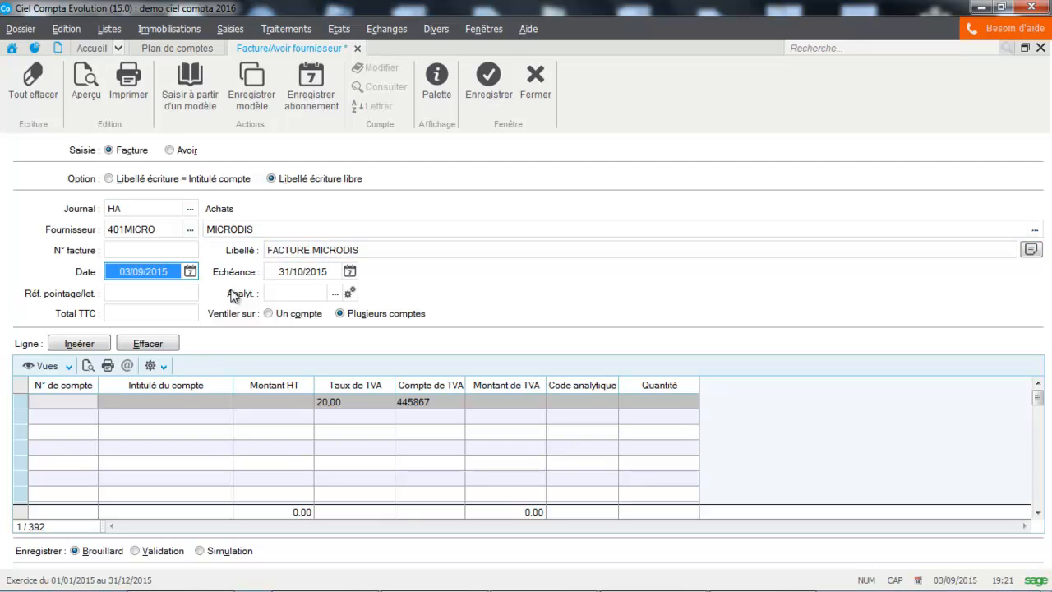
click(176, 314)
text(600)
key(Tab)
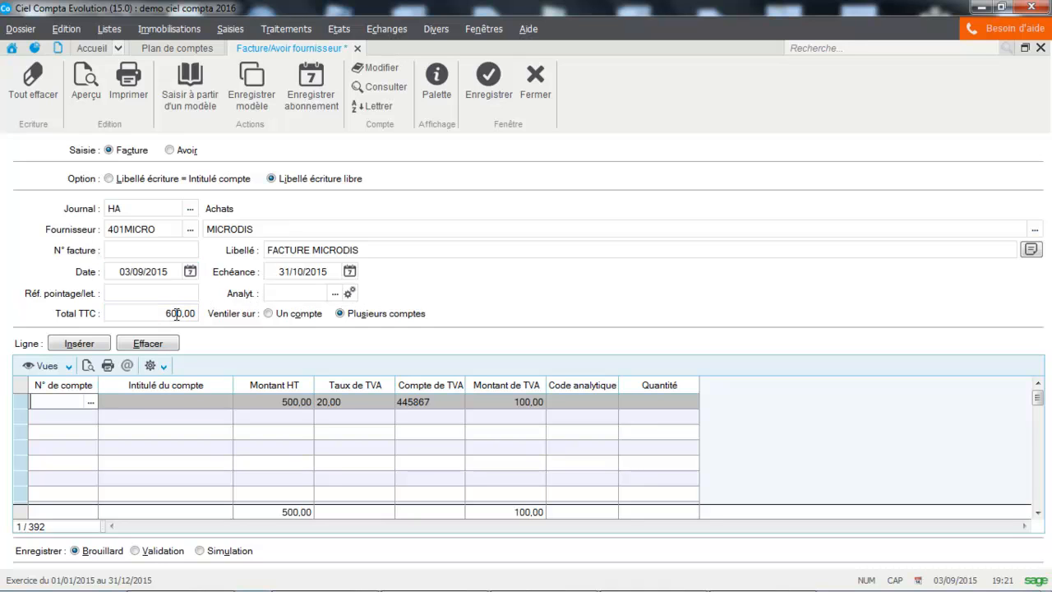
Allocate the invoice line to account 607000 Achats de marchandises, record the supplier invoice and close the entry form.
text(607000)
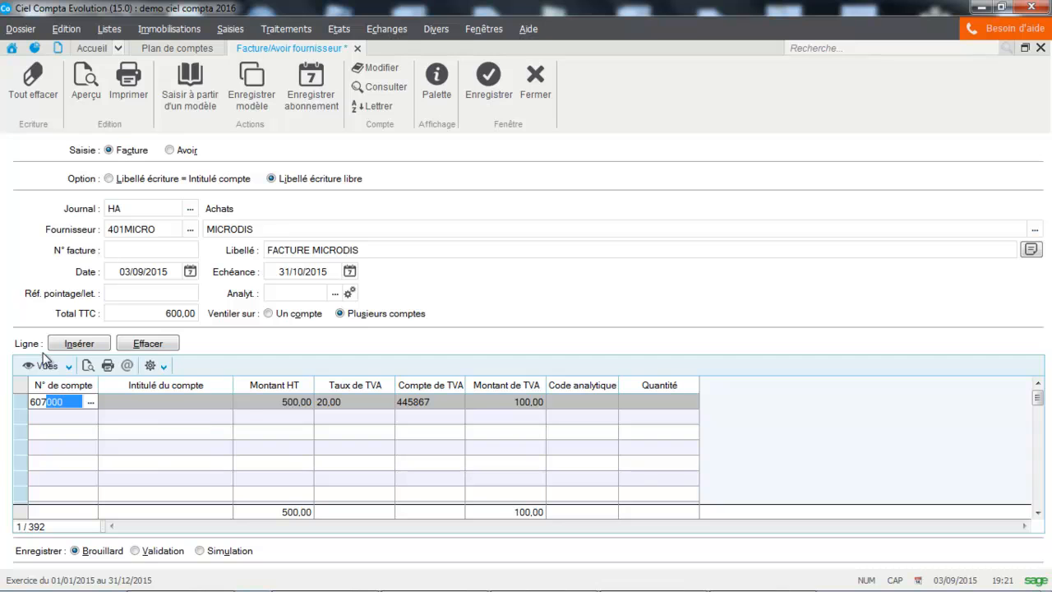
key(Tab)
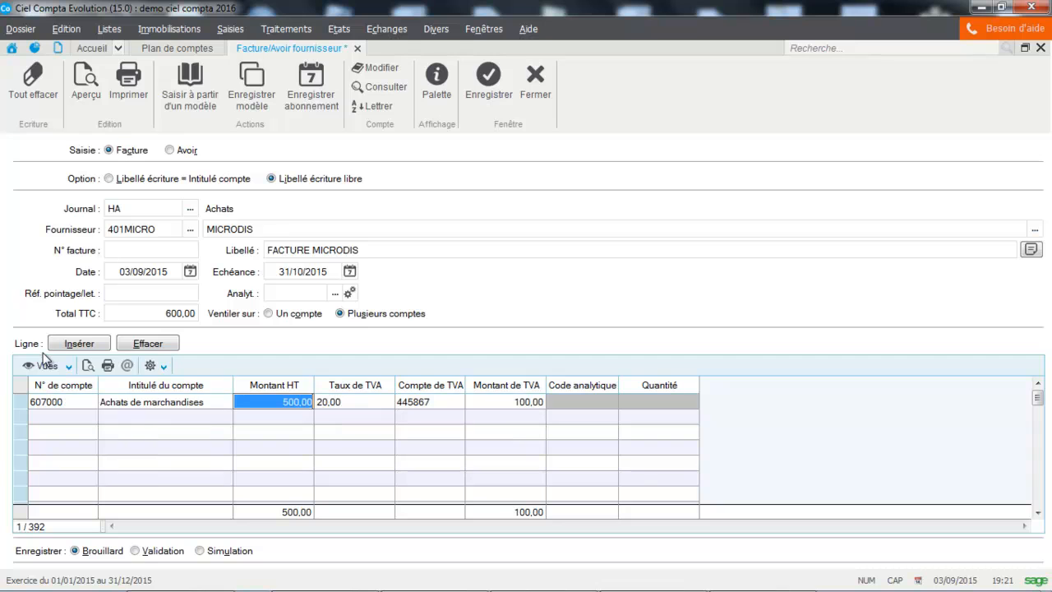
click(482, 90)
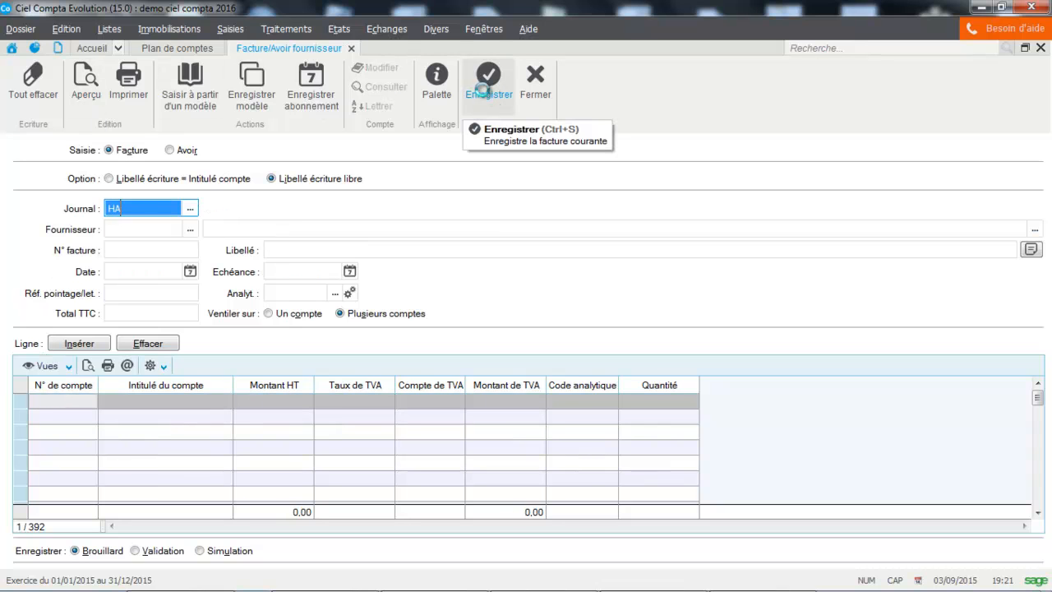
click(534, 87)
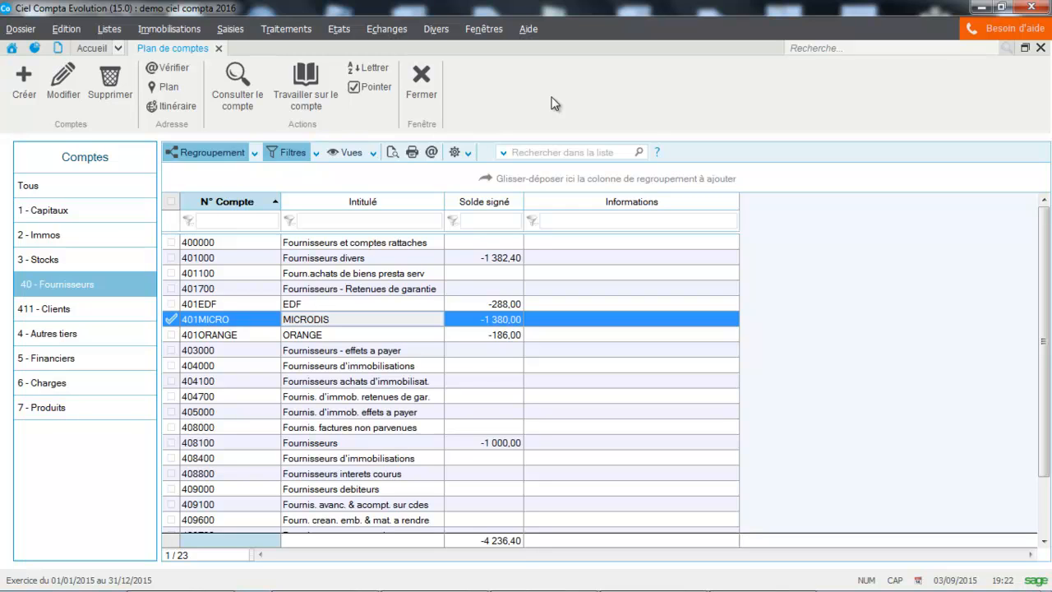
Start a new cash flow forecast (trésorerie prévisionnelle) with the title banque.
click(433, 30)
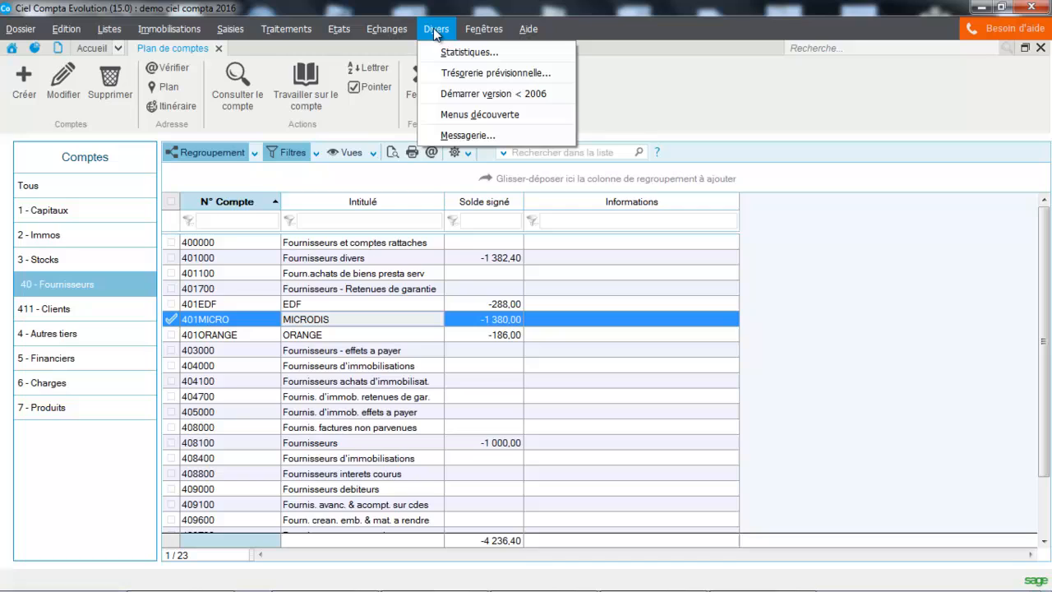
click(441, 74)
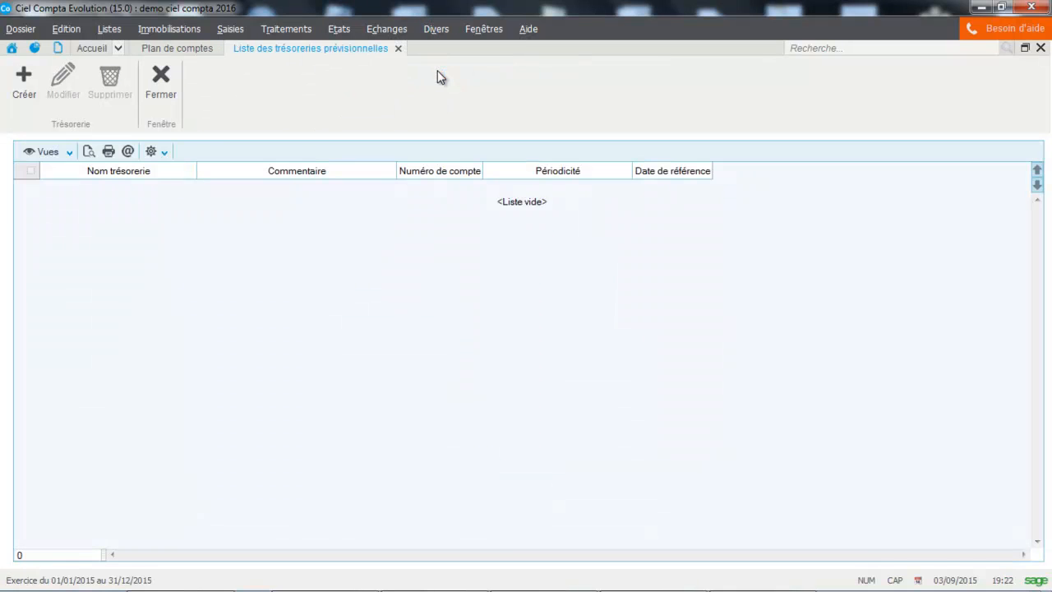
click(17, 81)
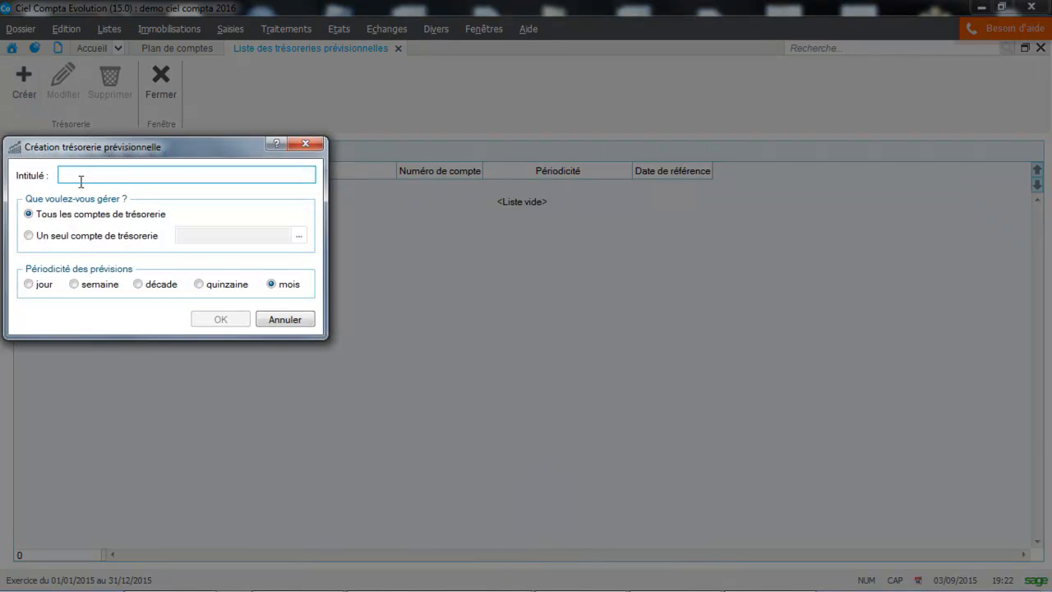
key(Caps_Lock)
text(banque)
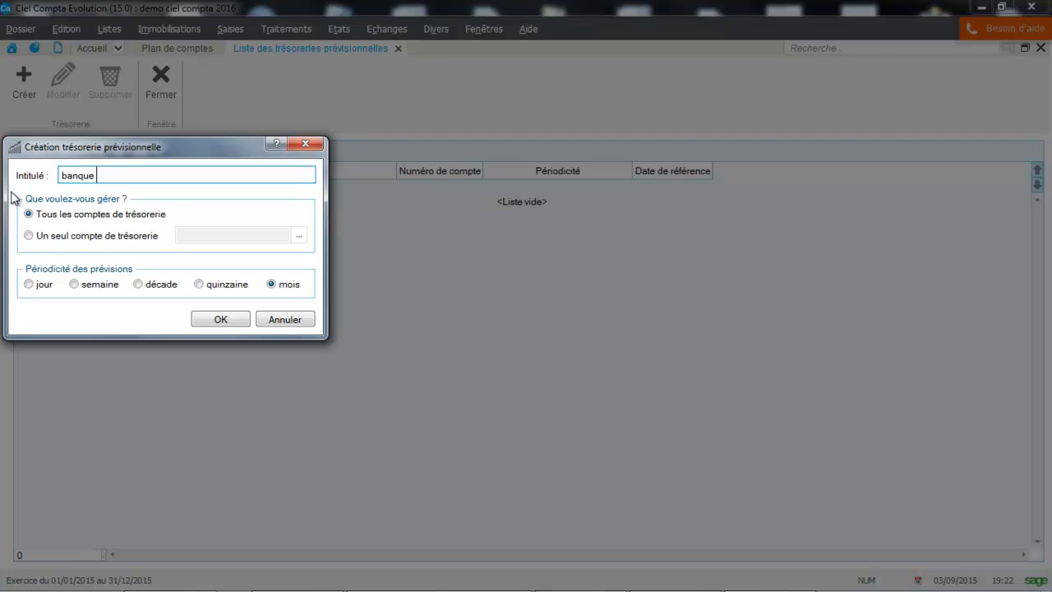
Limit the forecast to the single treasury account 512000 Banque and create it with the monthly period.
click(52, 238)
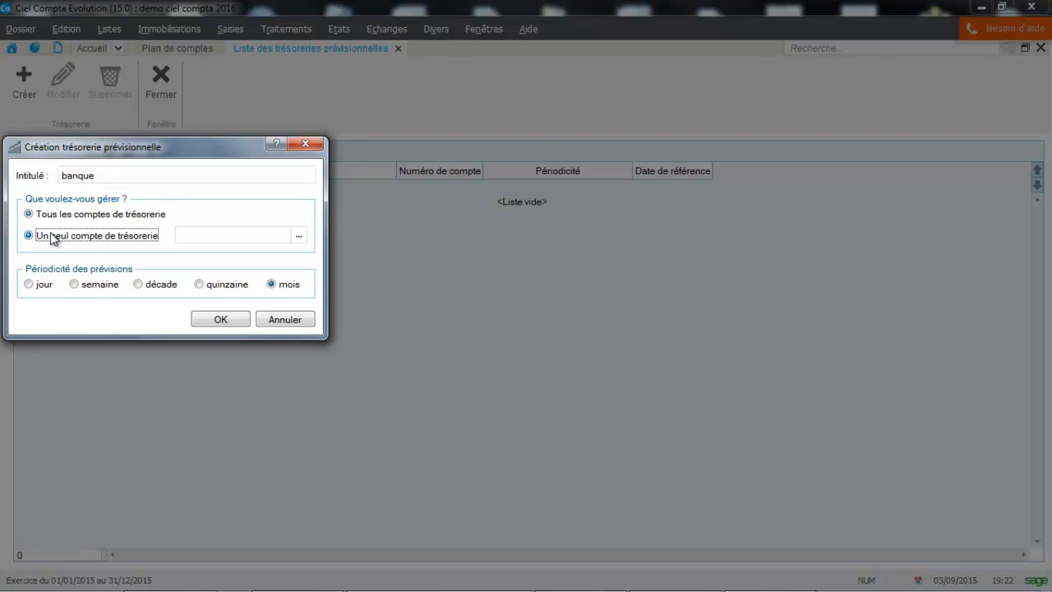
click(299, 235)
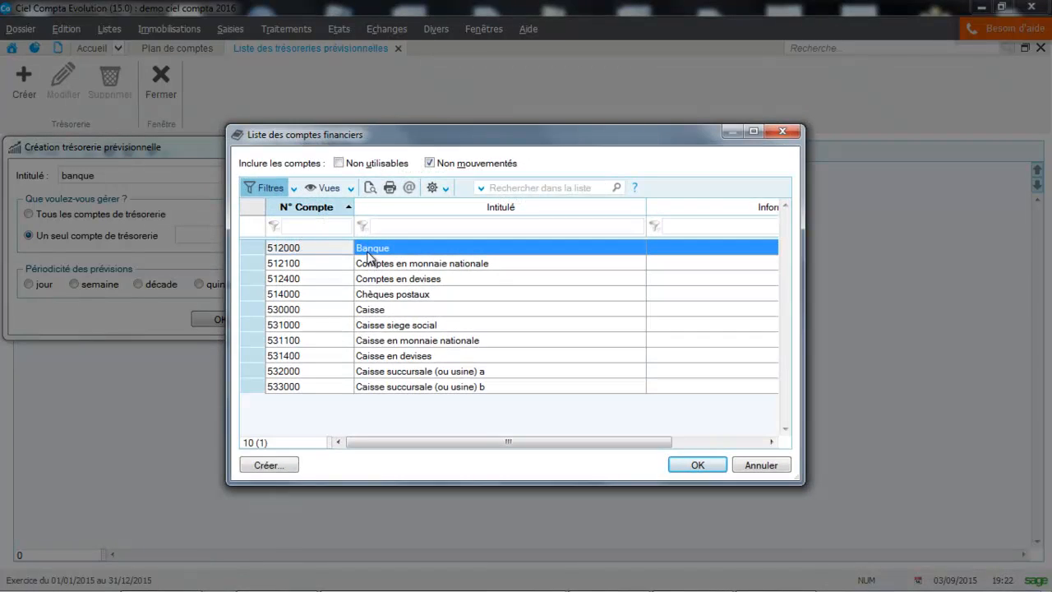
double_click(368, 255)
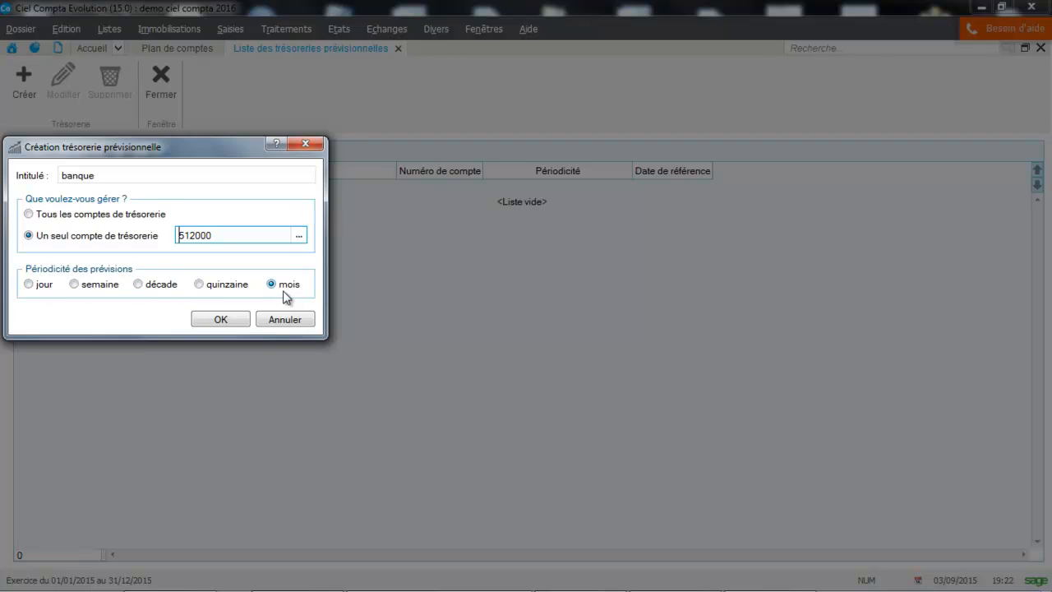
click(229, 320)
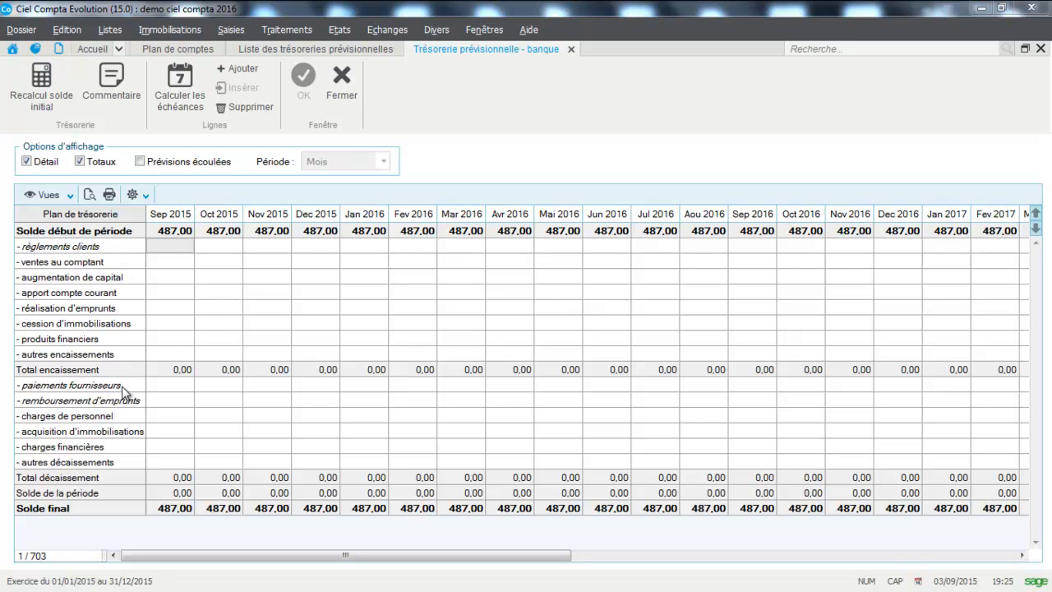
Calculate the due amounts for the règlements clients line and the paiements fournisseurs line, starting from Sep 2015.
click(174, 245)
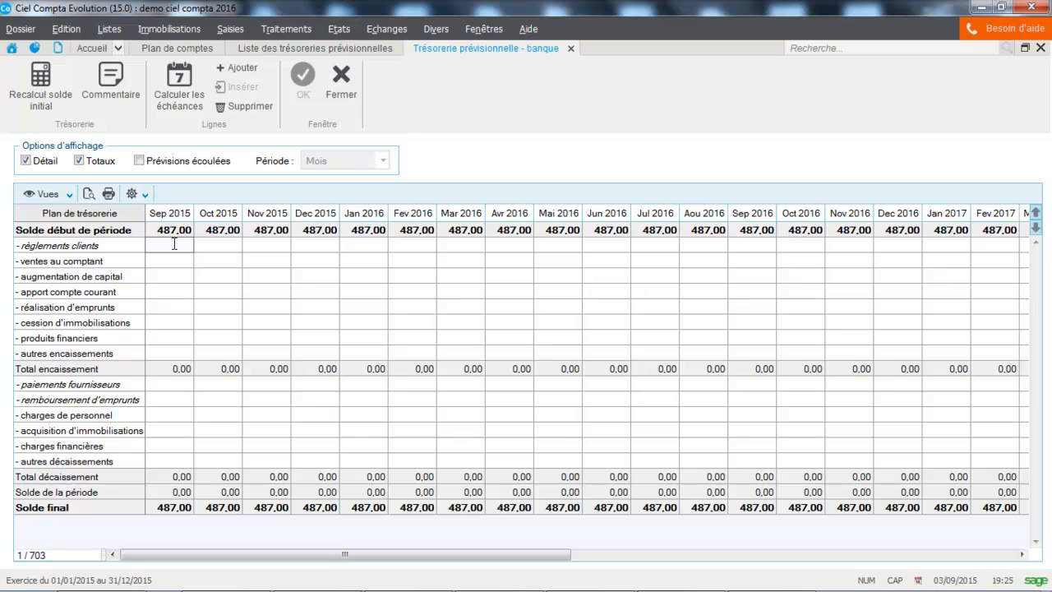
click(167, 80)
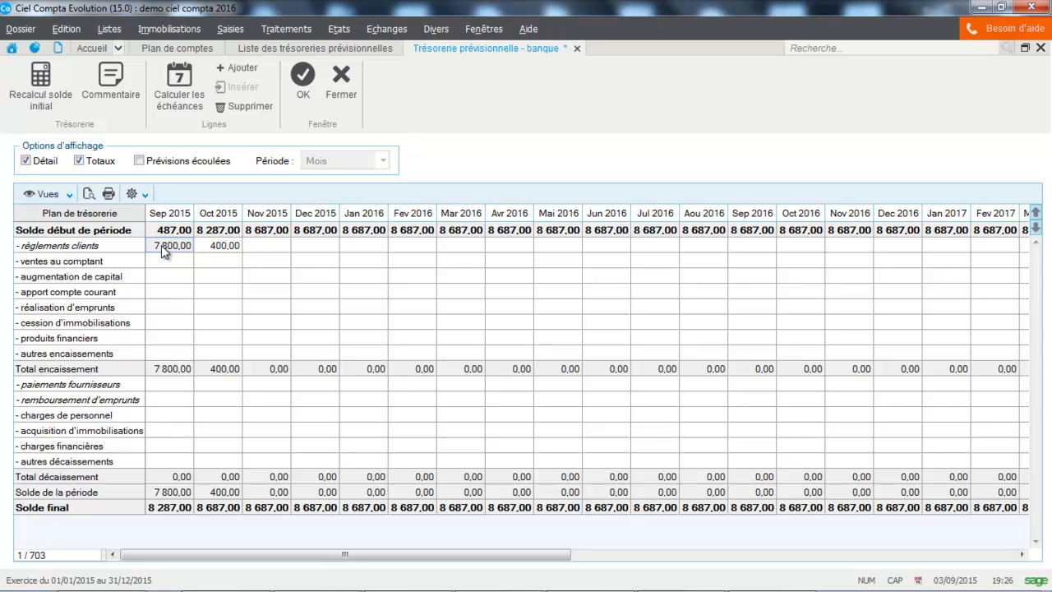
click(164, 384)
click(174, 94)
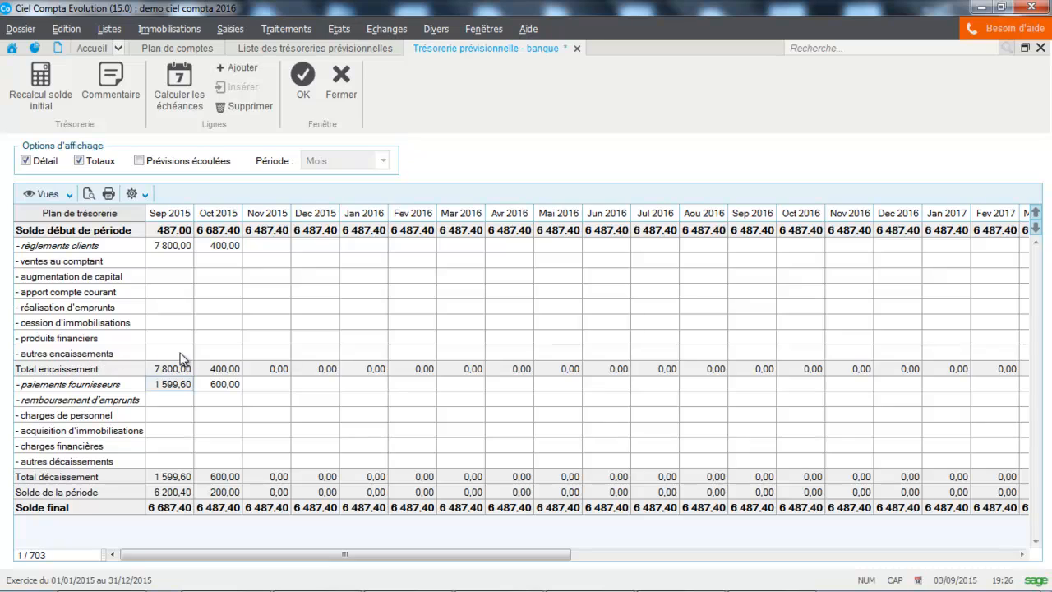
Enter a forecast receipt of 600 for Nov 2015 on the autres encaissements line.
click(262, 353)
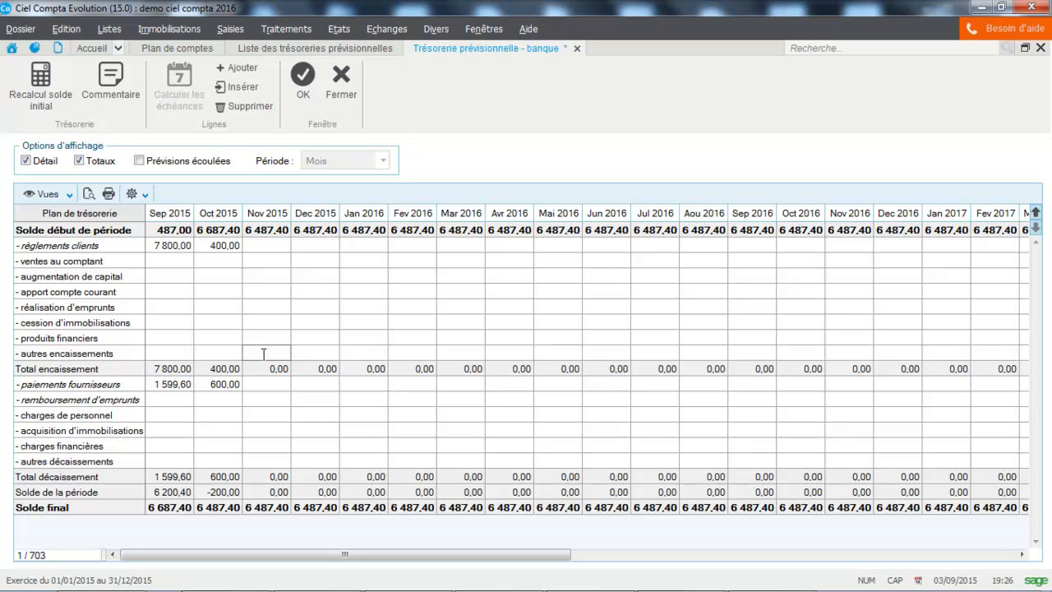
text(-)
key(BackSpace)
key(Caps_Lock)
text(600)
key(Return)
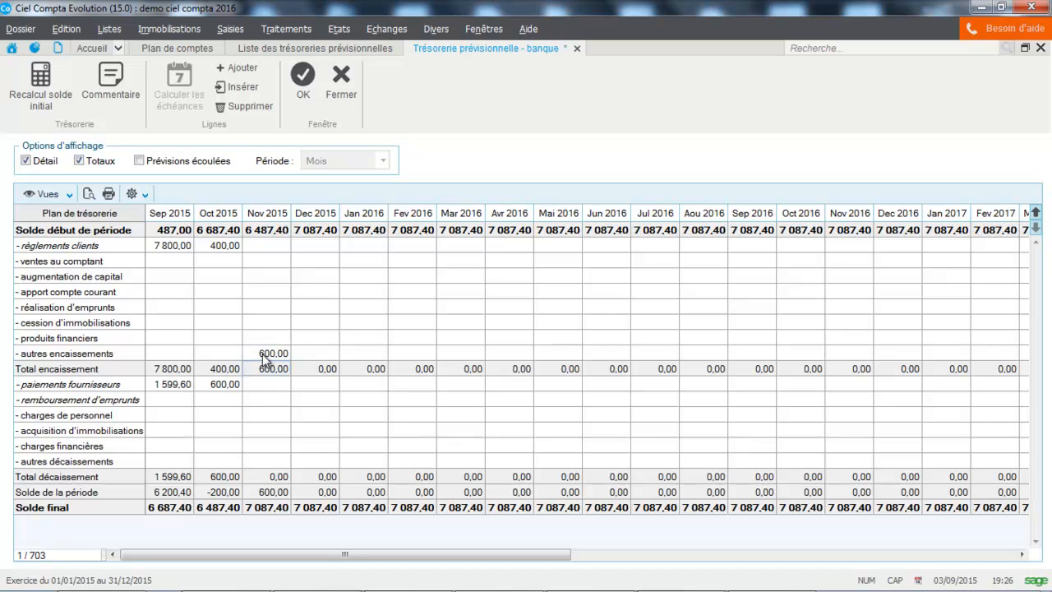
Insert a line above autres encaissements and label it "- remboursement TVA".
right_click(31, 355)
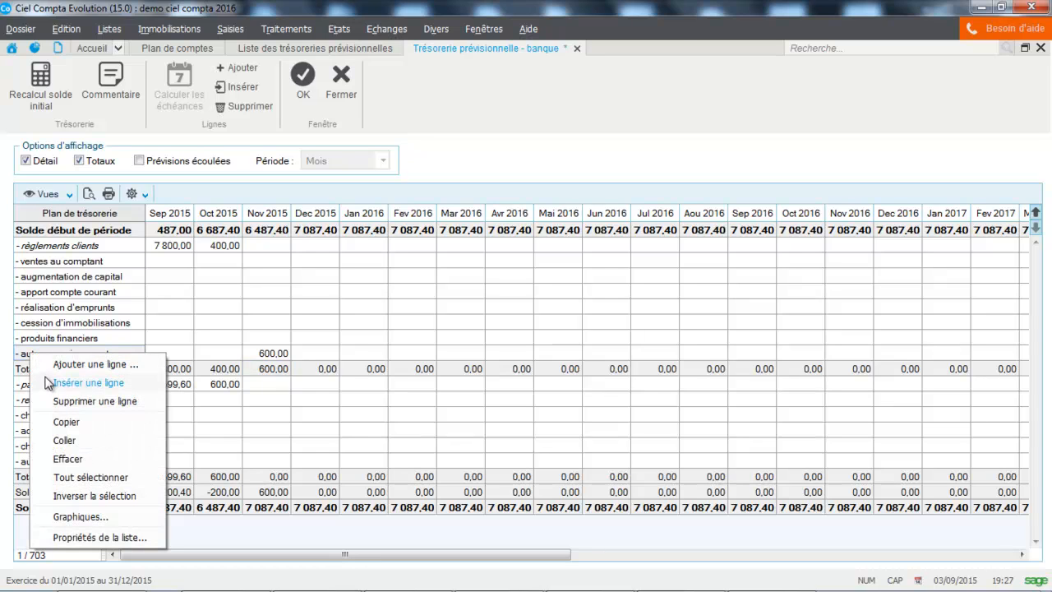
click(50, 383)
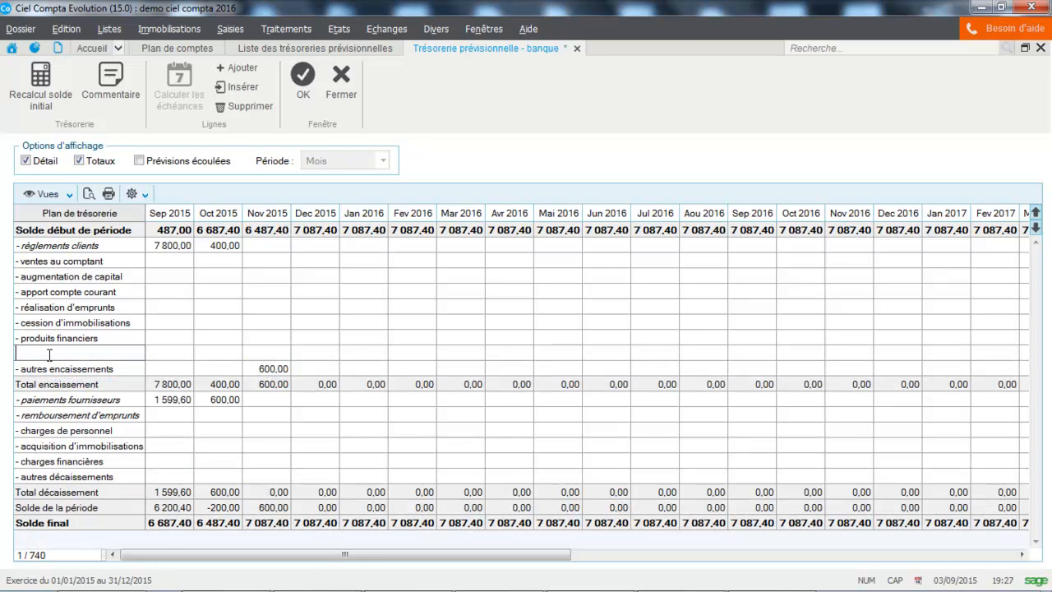
key(Caps_Lock)
text(- remboursement)
key(Caps_Lock)
text(TVA)
Enter 300 for Oct 2015 on the remboursement TVA line.
click(211, 353)
text(300)
key(Return)
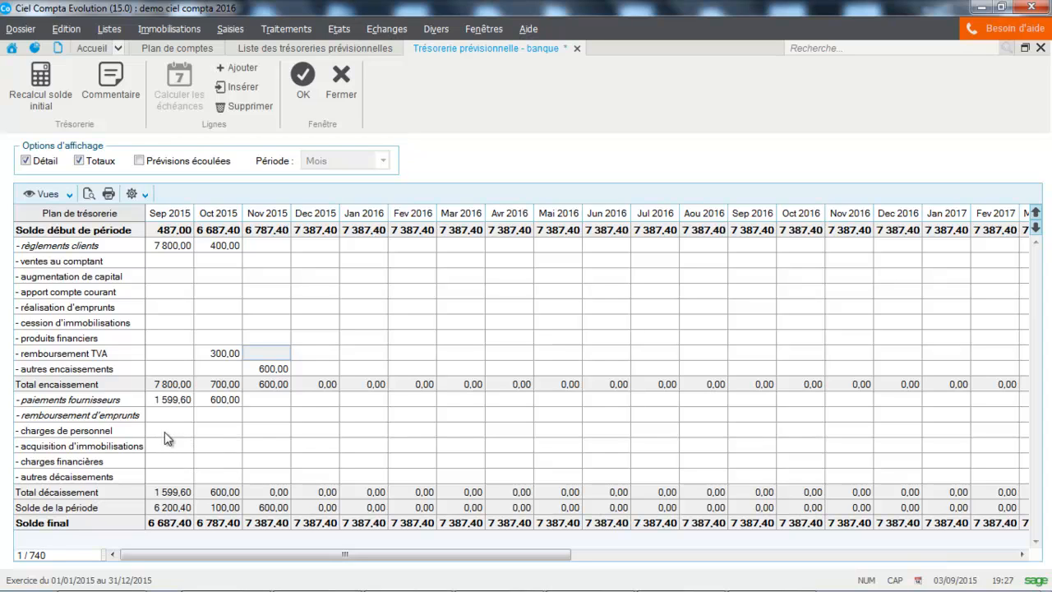
Enter forecast payments of 700 for charges de personnel in Oct 2015 and 1000 for autres décaissements in Nov 2015.
click(230, 431)
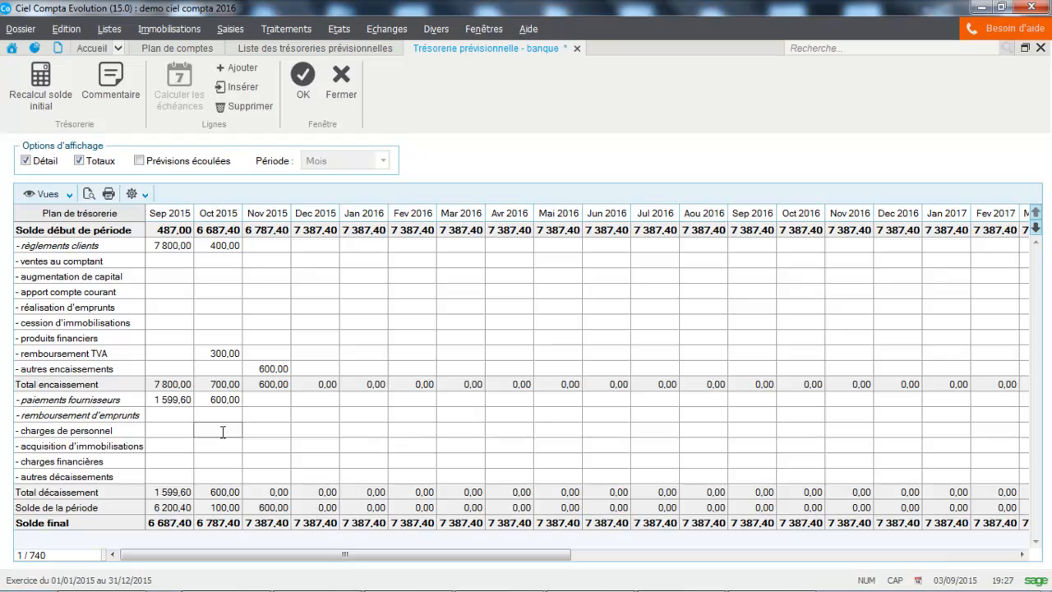
text(700)
key(Return)
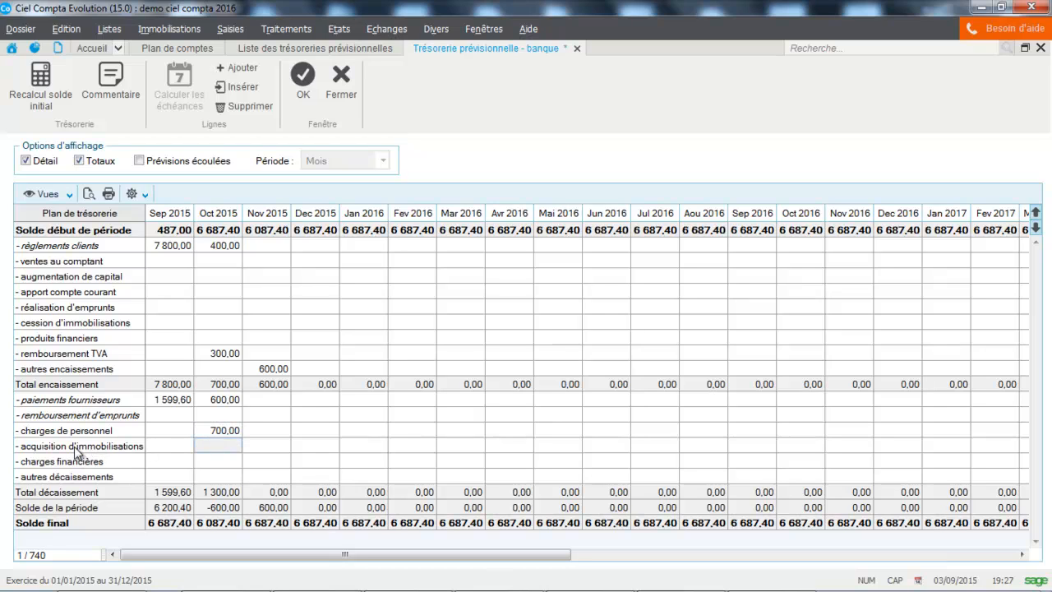
click(255, 476)
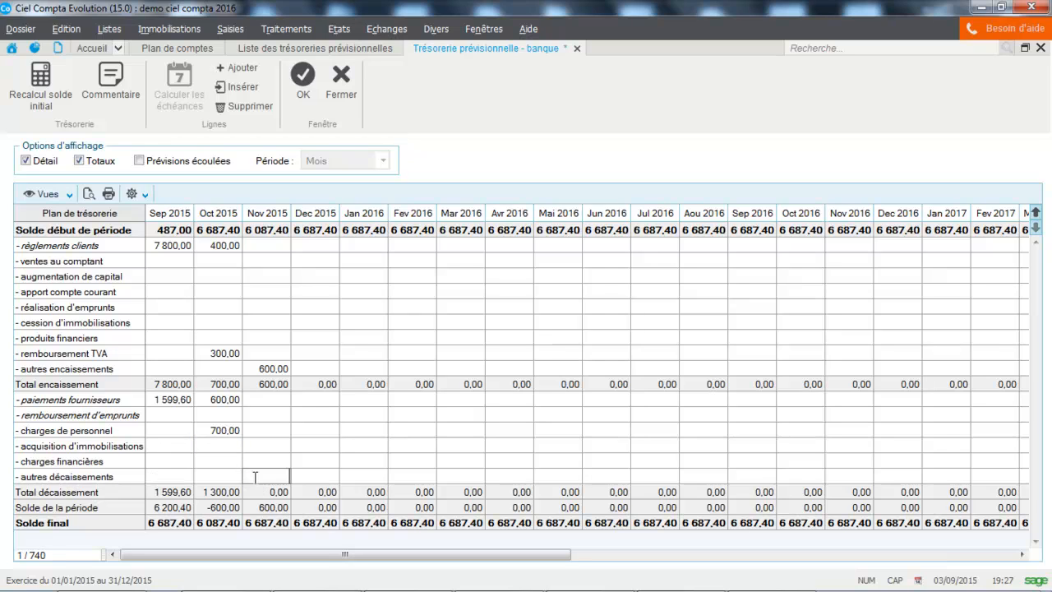
text(1000)
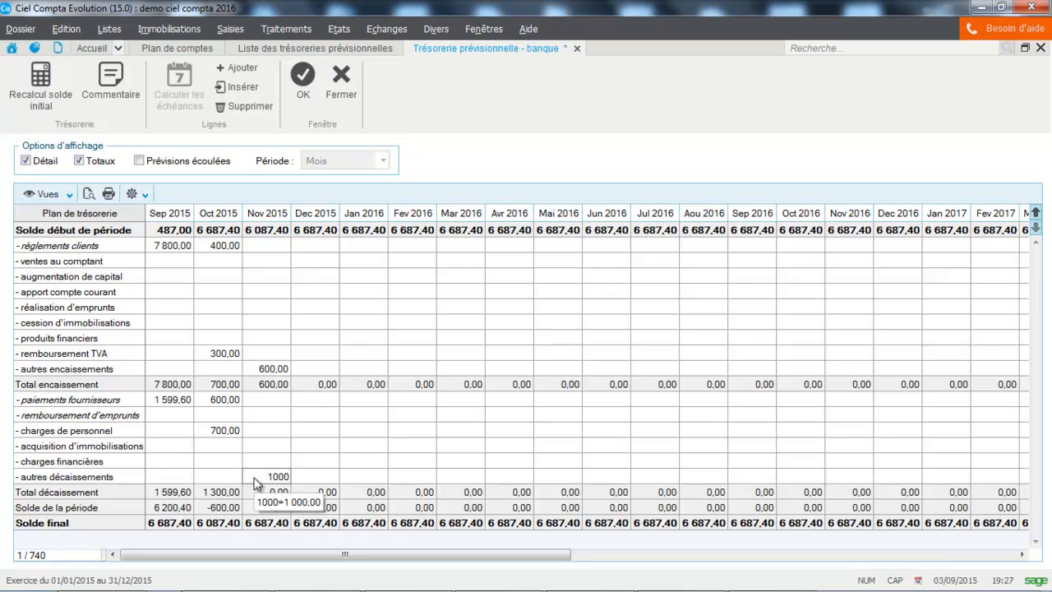
key(Return)
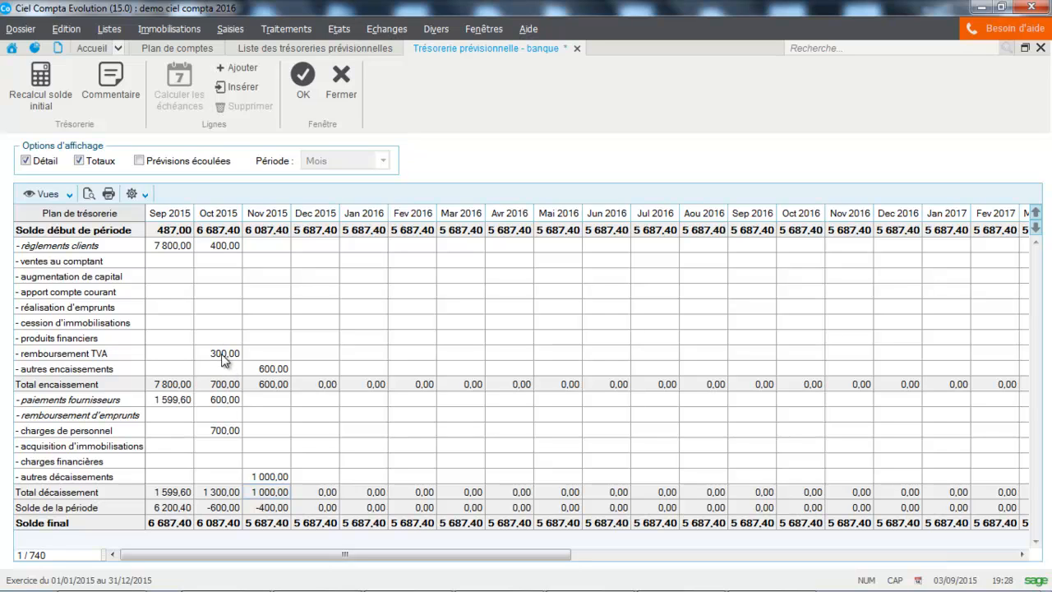
Preview the complete cash flow forecast as a printout and close the preview.
click(95, 197)
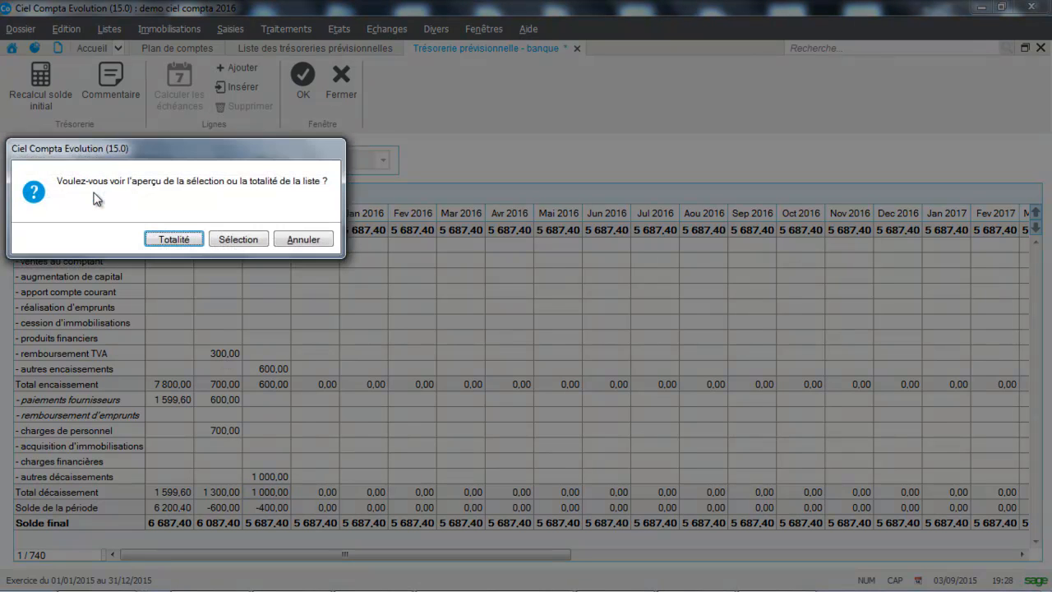
click(163, 237)
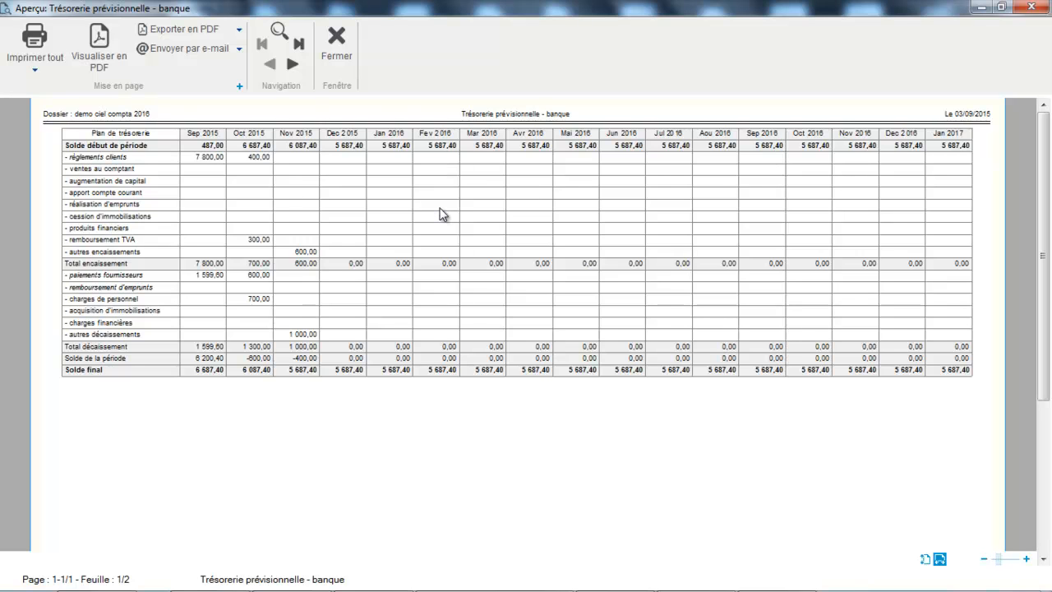
click(340, 67)
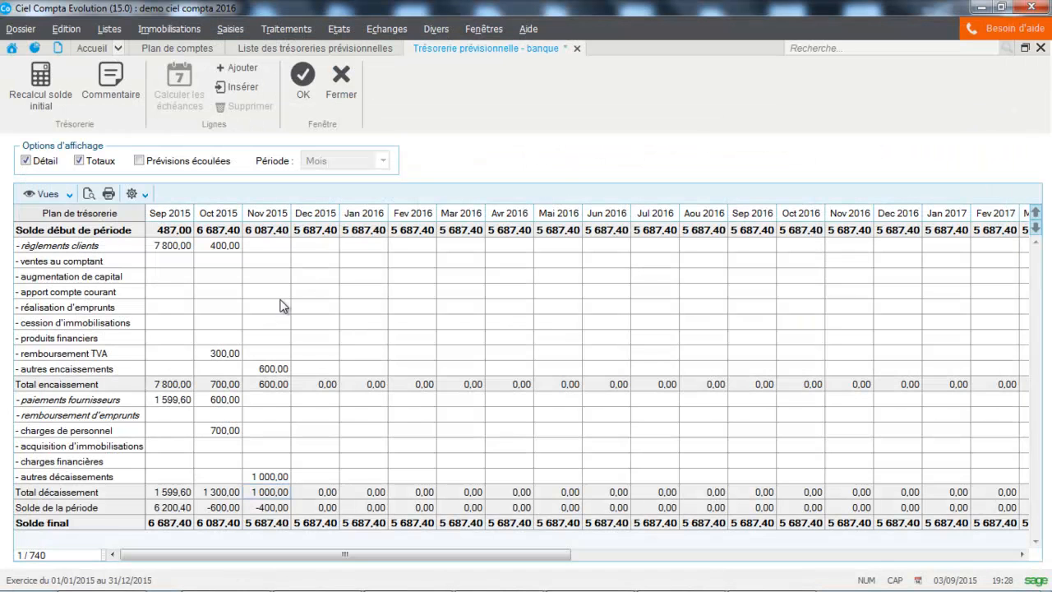